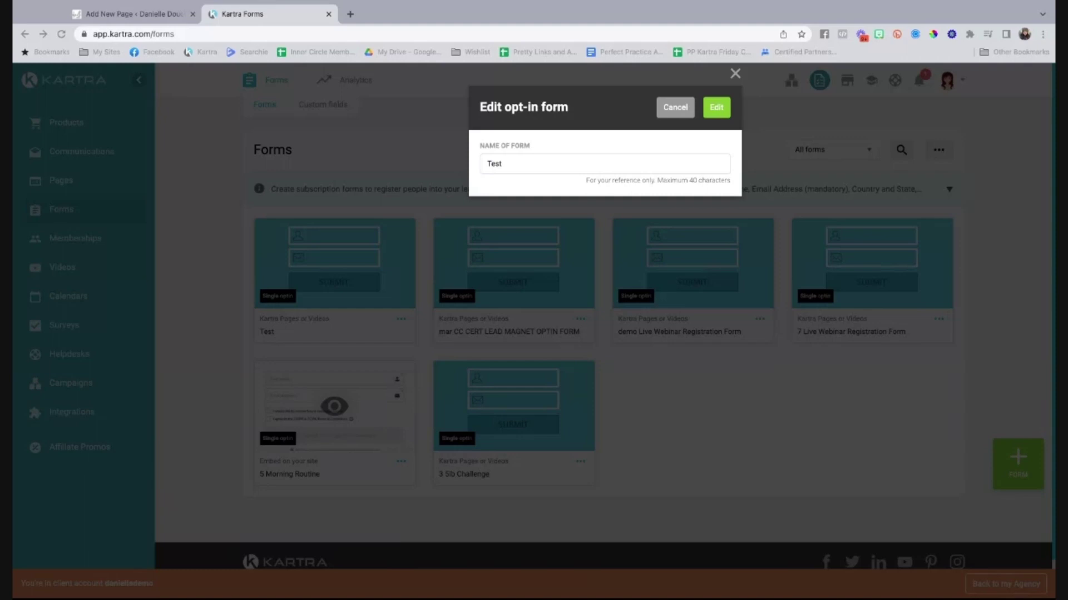
Open the edit dialog for the Test opt-in form from the Forms page.
{"action": "left_click", "coordinate": [866, 361]}
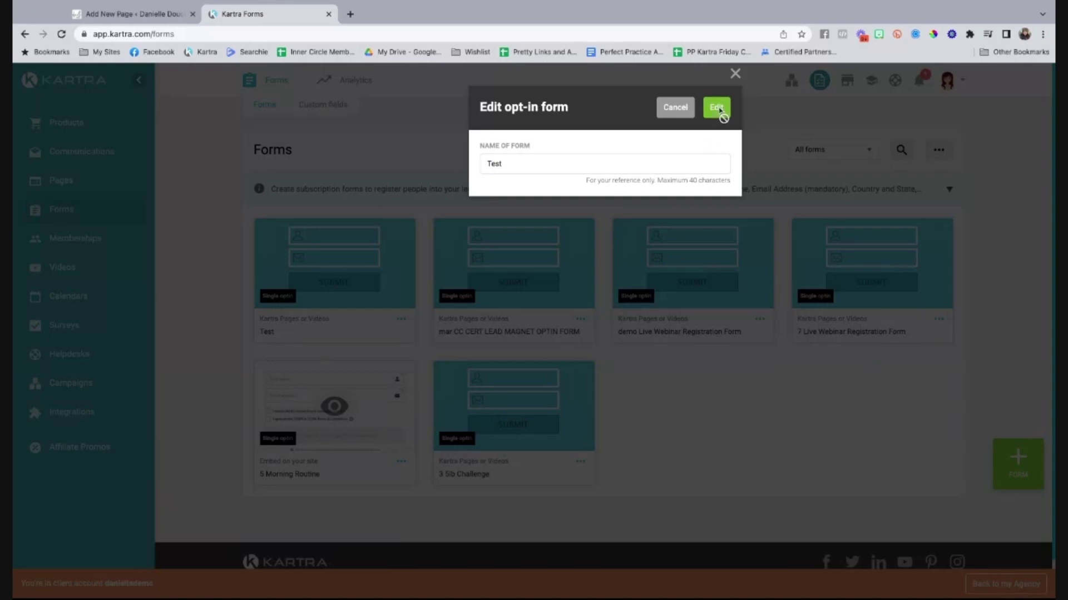
Confirm editing Test and keep its fields, confirmation, welcome and automation settings.
{"action": "left_click", "coordinate": [718, 108]}
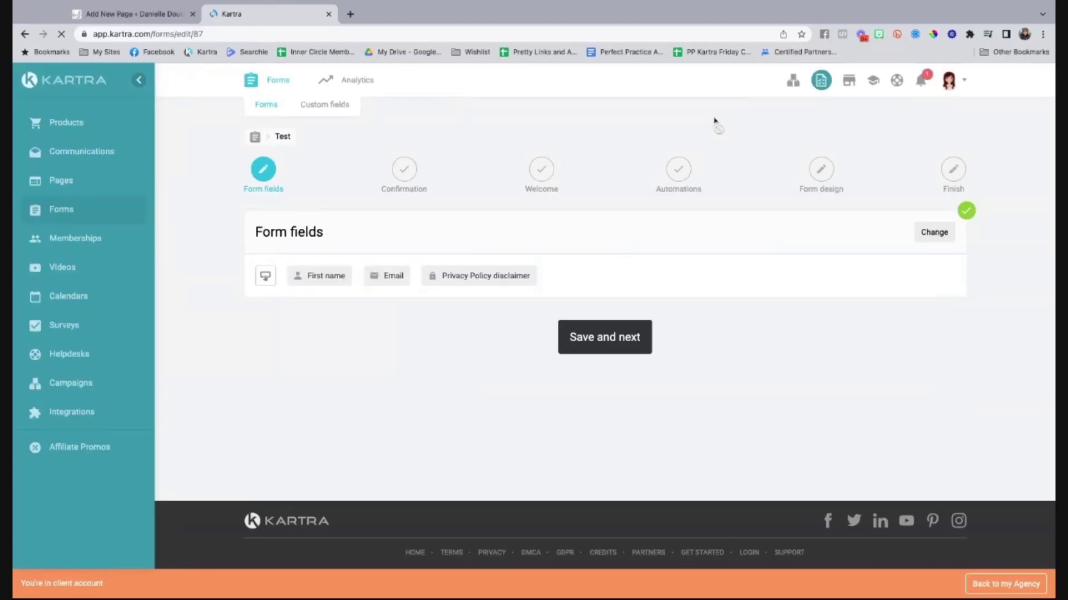
{"action": "left_click", "coordinate": [624, 341]}
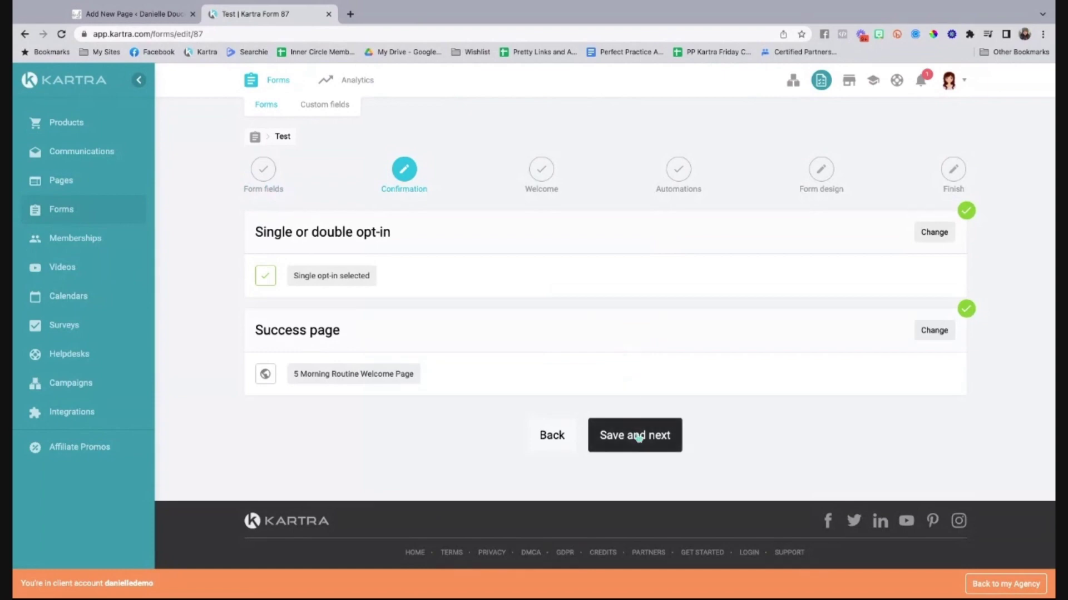
{"action": "left_click", "coordinate": [636, 437]}
{"action": "left_click", "coordinate": [639, 338]}
{"action": "scroll", "coordinate": [648, 390], "scroll_direction": "down", "scroll_amount": 4}
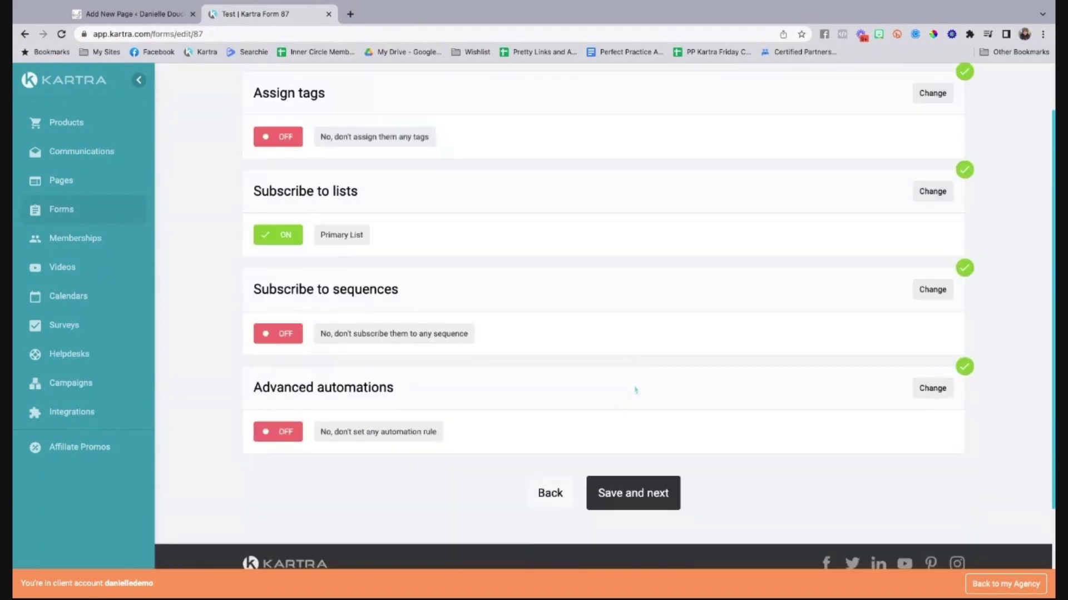
{"action": "left_click", "coordinate": [643, 448]}
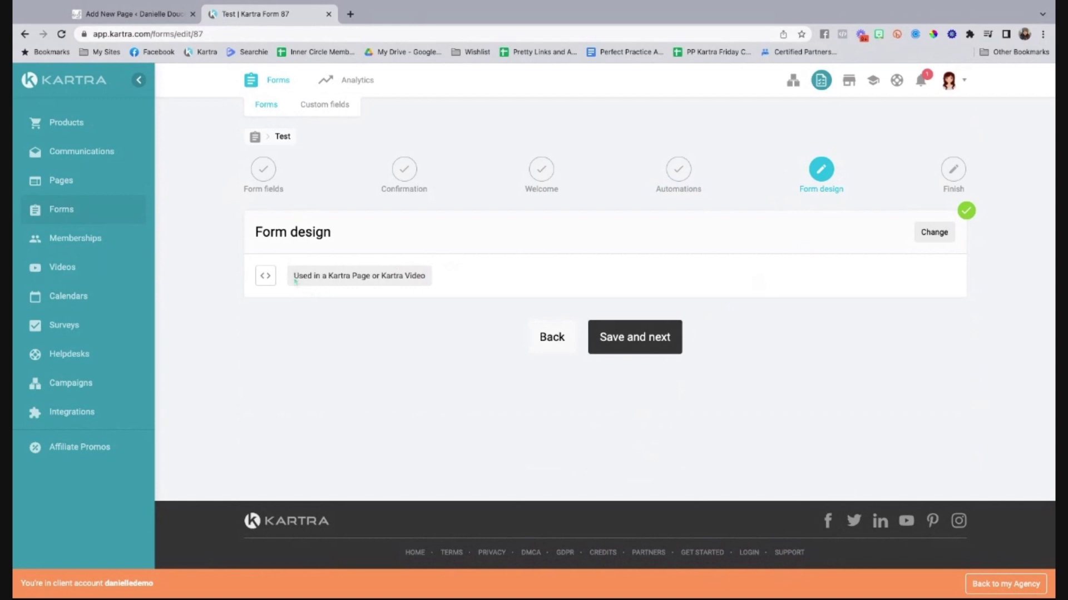
Set the form design to embed in a 3rd party page and launch the form builder.
{"action": "left_click_drag", "start_coordinate": [295, 280], "coordinate": [450, 281]}
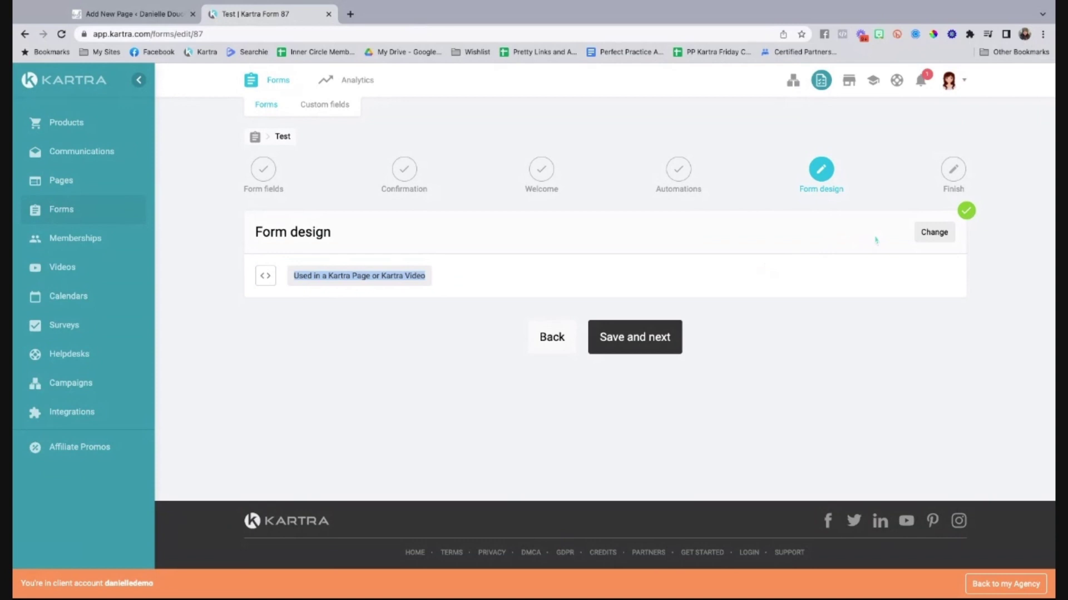
{"action": "left_click", "coordinate": [937, 232]}
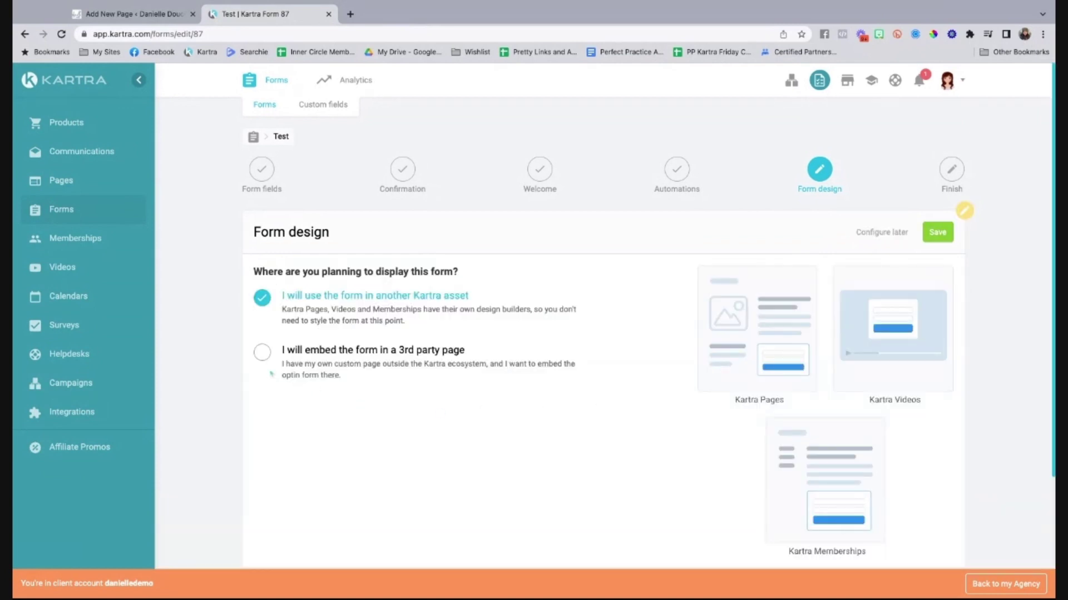
{"action": "left_click", "coordinate": [262, 354]}
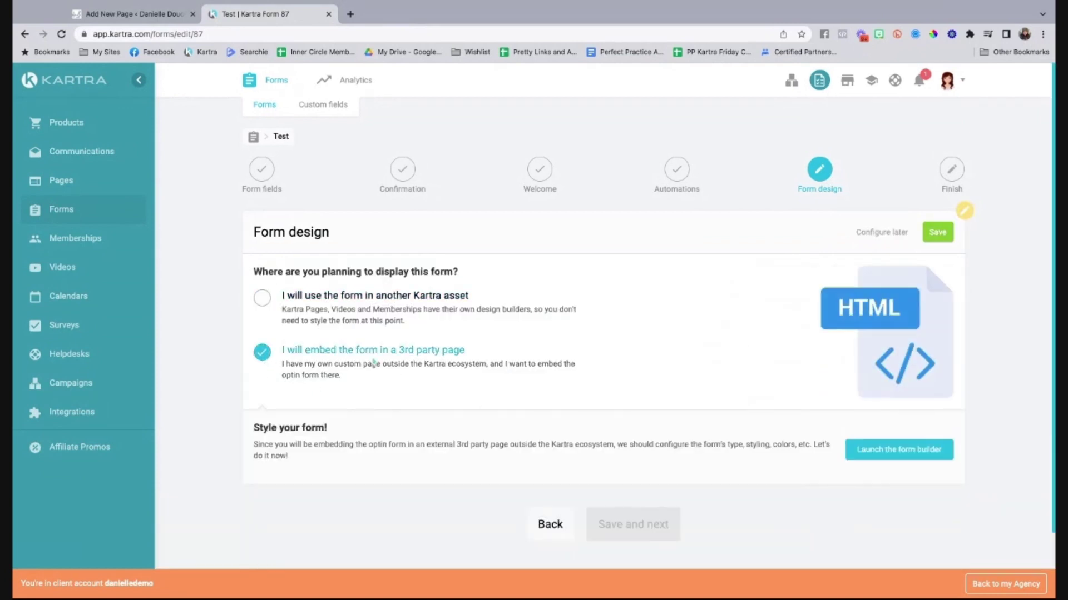
{"action": "scroll", "coordinate": [396, 372], "scroll_direction": "down", "scroll_amount": 2}
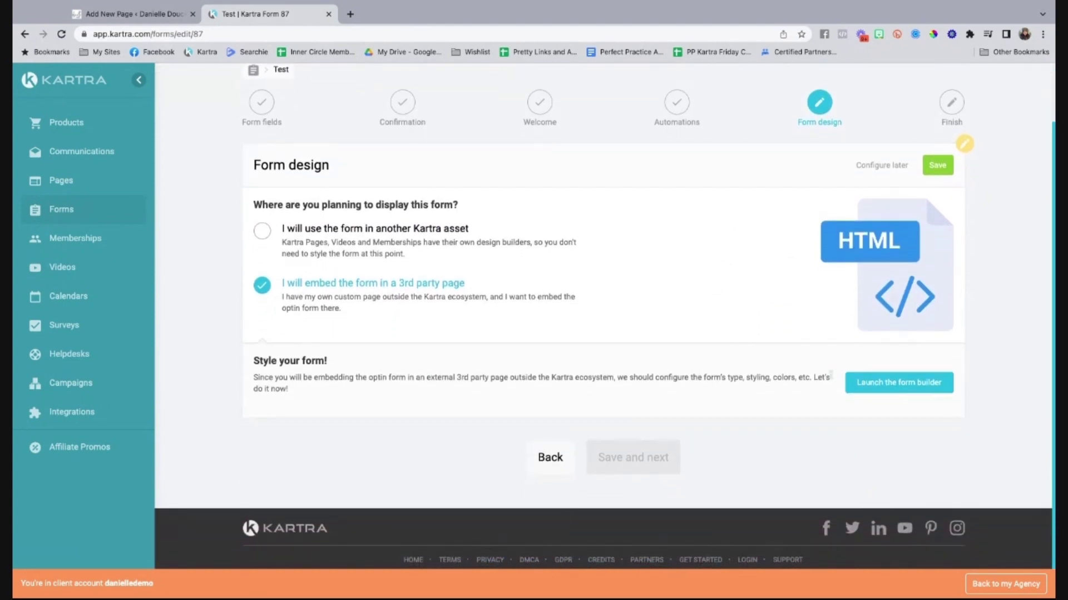
{"action": "left_click", "coordinate": [871, 383]}
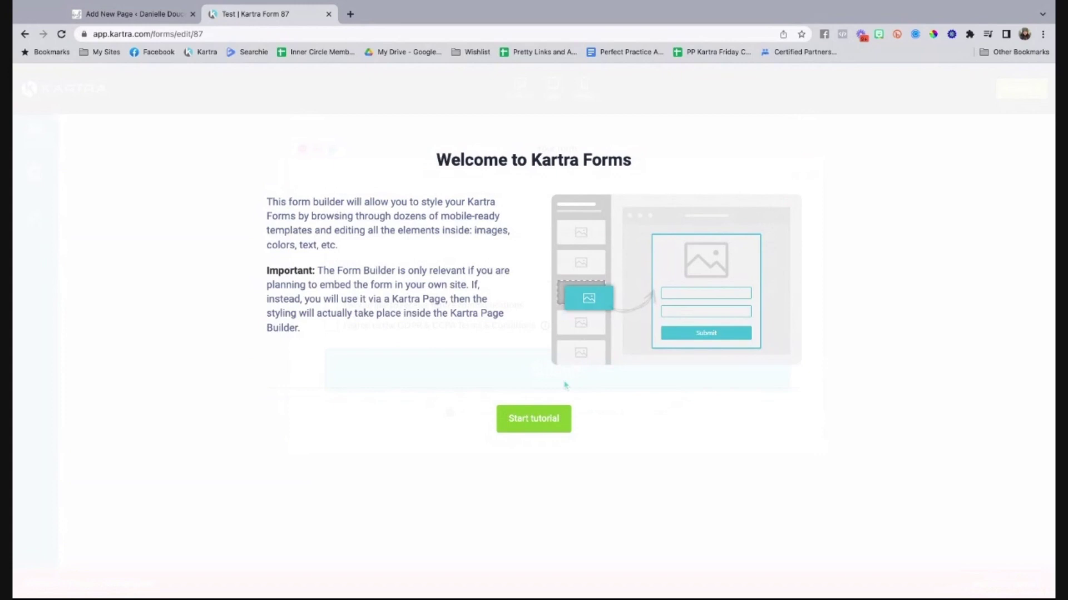
Run through every page of the form builder tutorial to reach the design canvas.
{"action": "left_click", "coordinate": [534, 419]}
{"action": "left_click", "coordinate": [779, 464]}
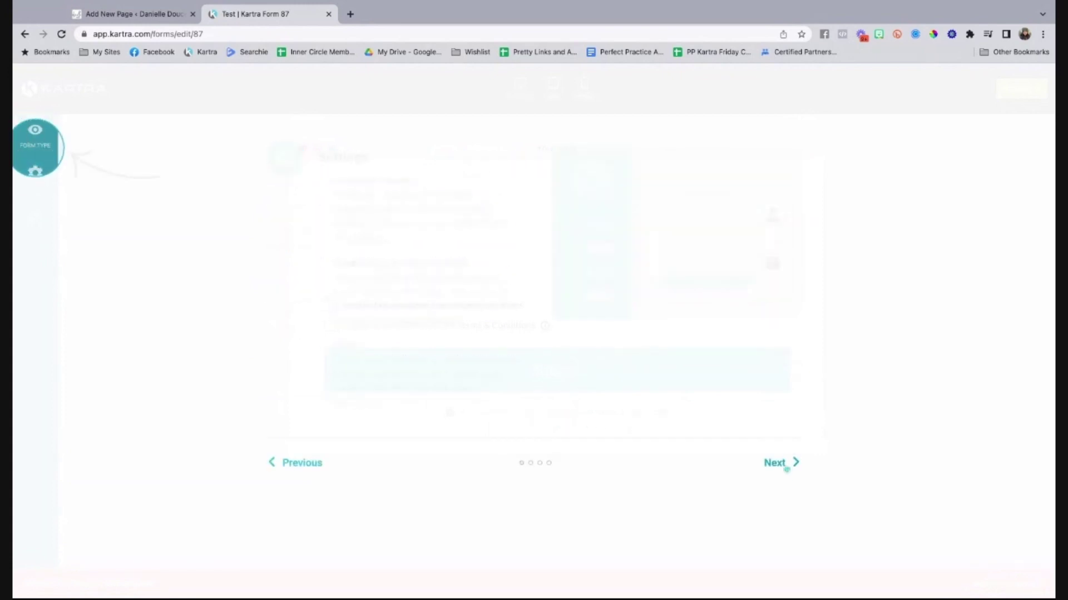
{"action": "left_click", "coordinate": [783, 367]}
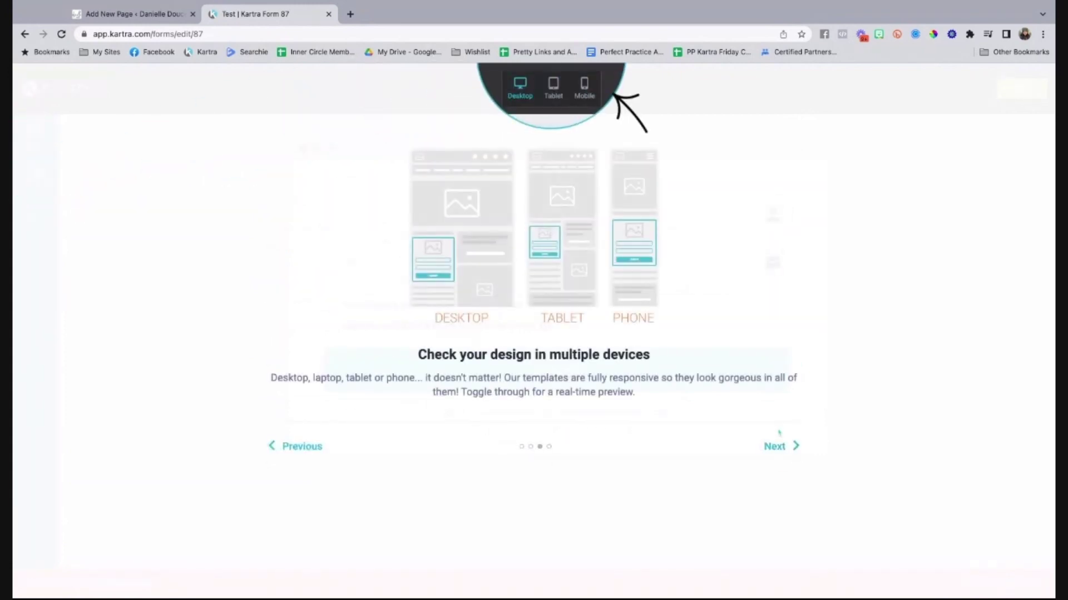
{"action": "left_click", "coordinate": [779, 443]}
{"action": "left_click", "coordinate": [781, 418]}
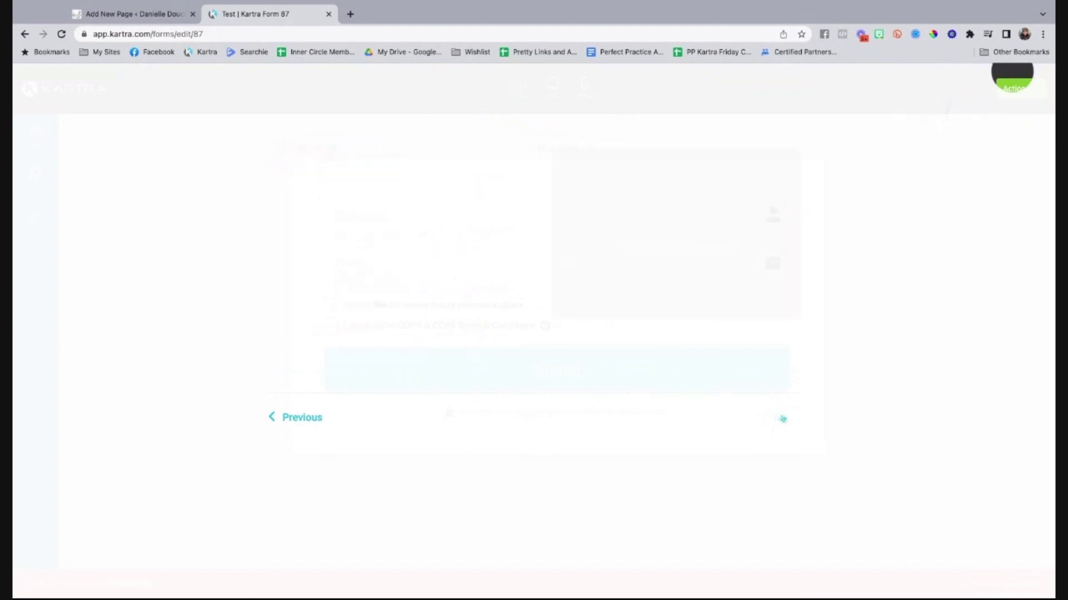
{"action": "left_click", "coordinate": [756, 367]}
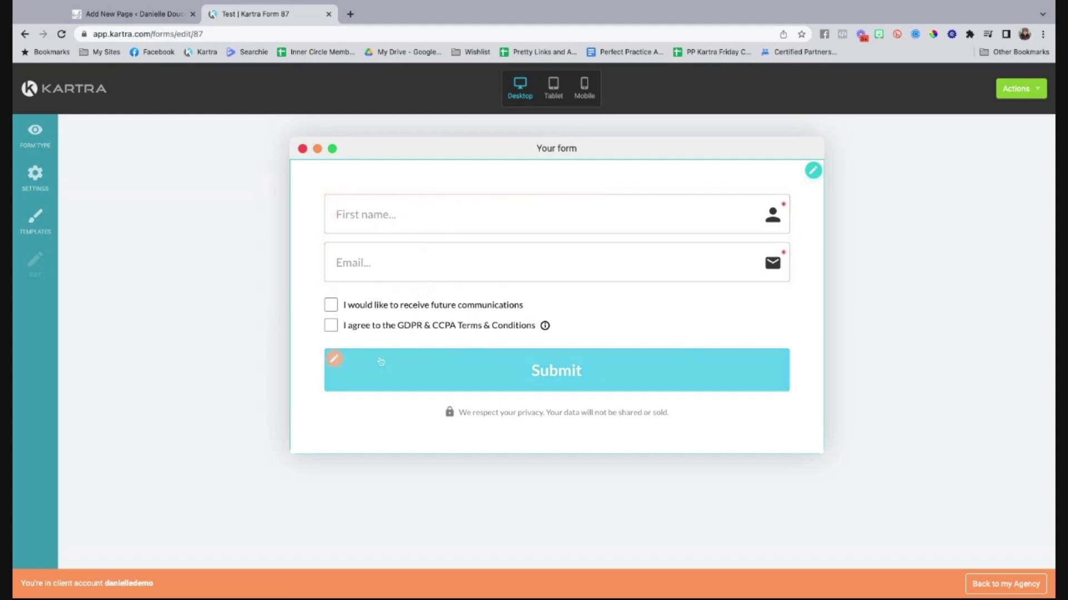
Relabel the Submit button 'Send it to Me!', make it purple, and close its settings.
{"action": "left_click", "coordinate": [334, 360]}
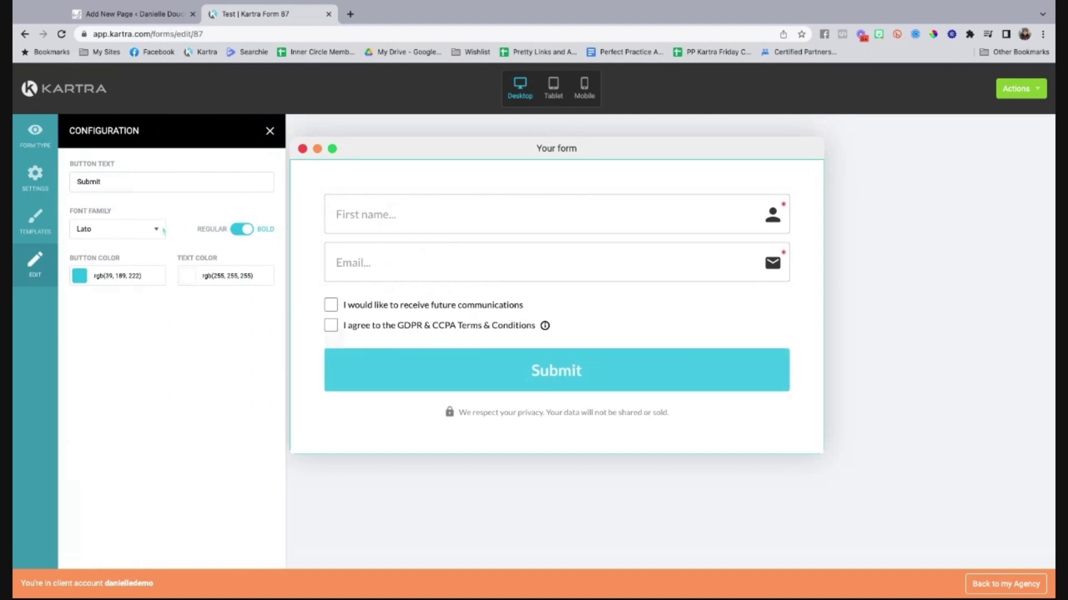
{"action": "double_click", "coordinate": [125, 181]}
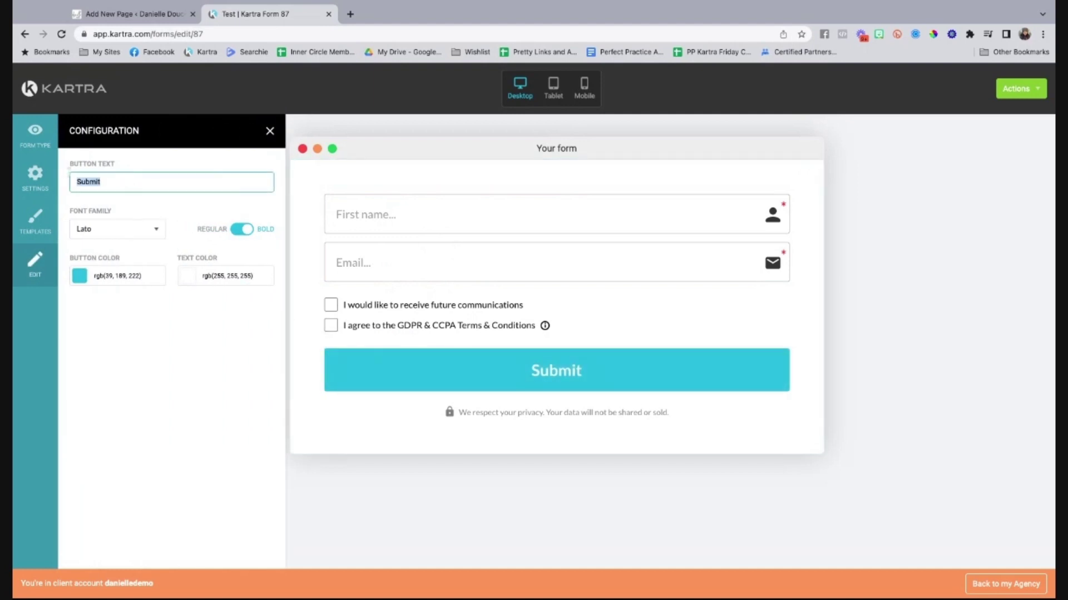
{"action": "type", "text": "Send it to Me"}
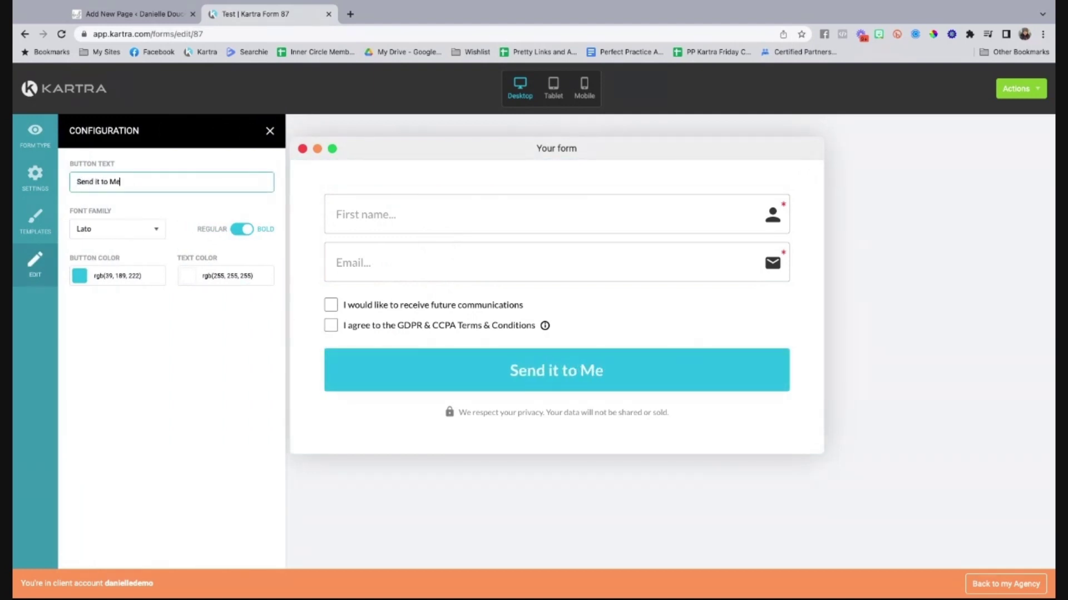
{"action": "type", "text": "!"}
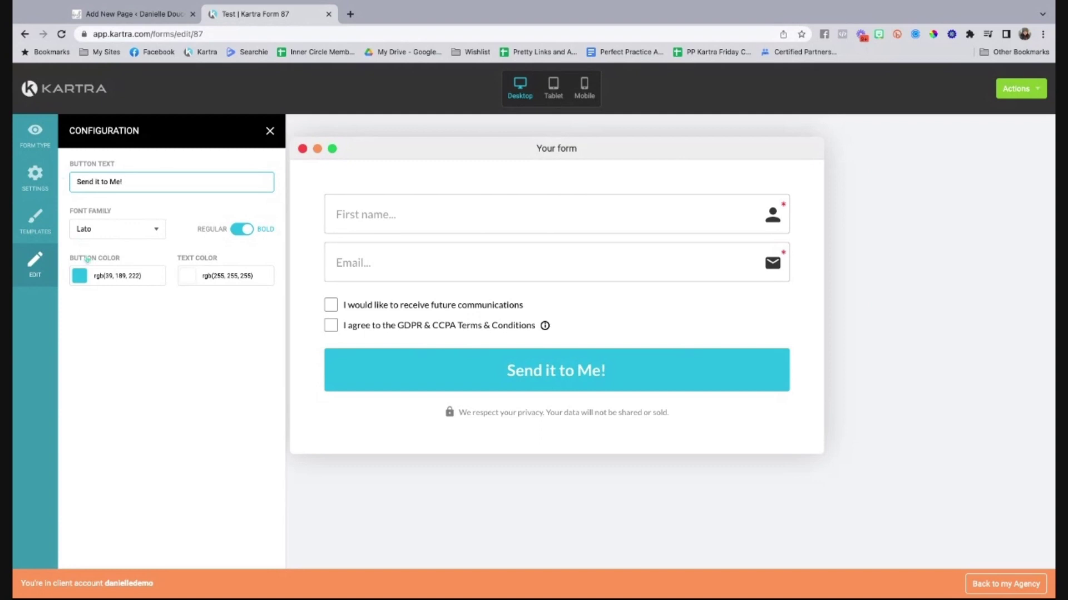
{"action": "left_click", "coordinate": [103, 276]}
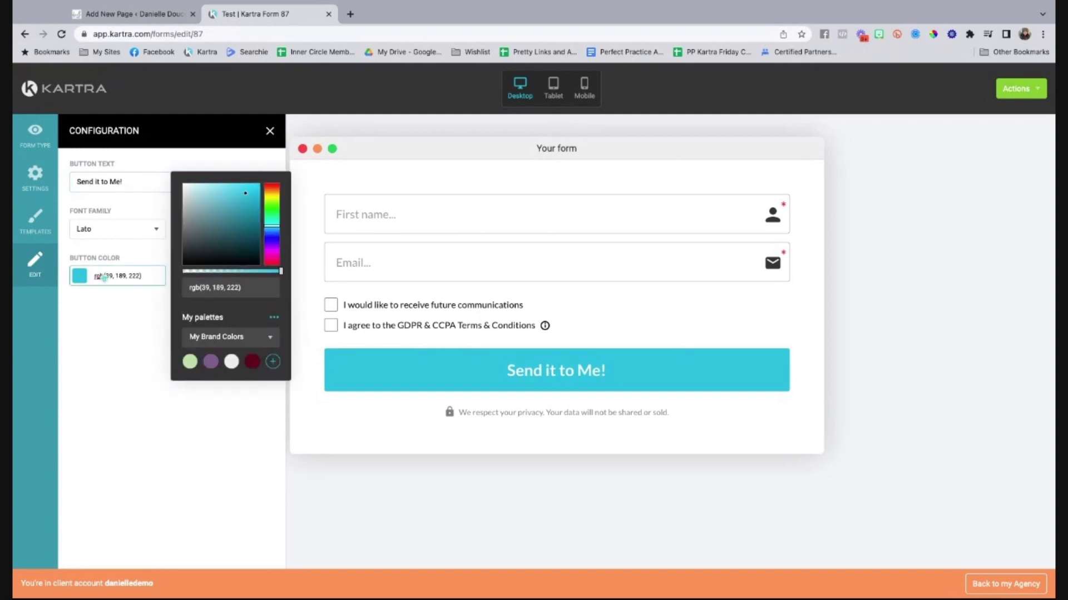
{"action": "left_click", "coordinate": [211, 362]}
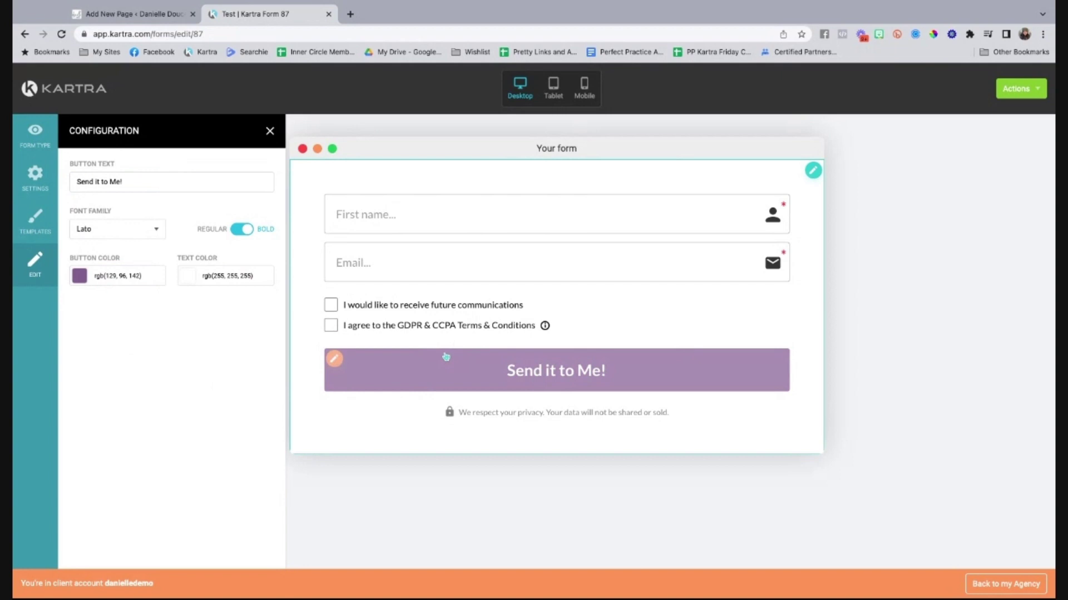
{"action": "left_click", "coordinate": [270, 131]}
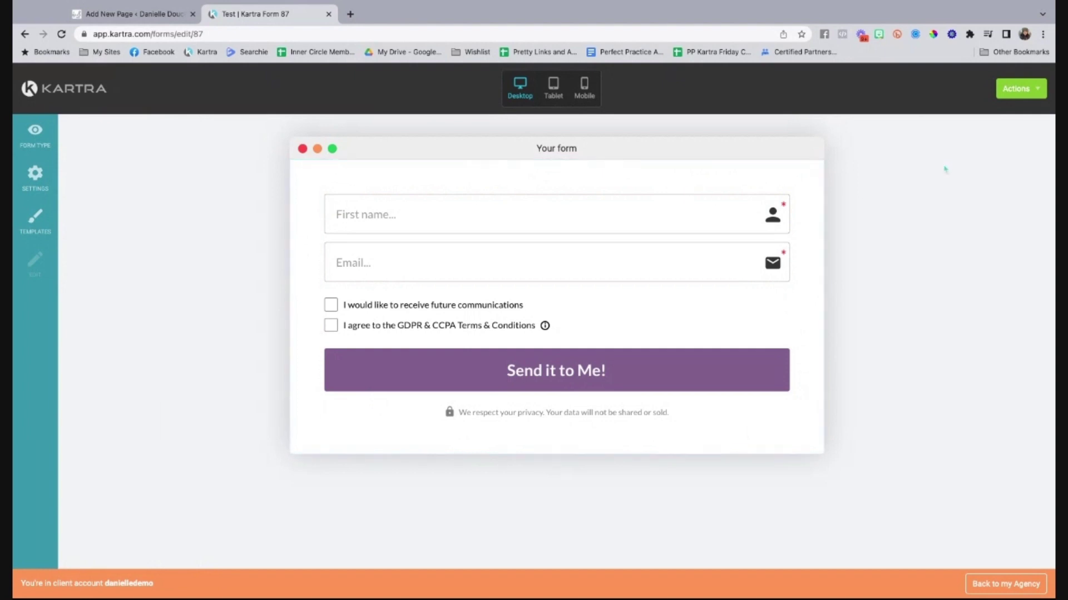
Switch the form type to a popup form.
{"action": "left_click", "coordinate": [35, 133]}
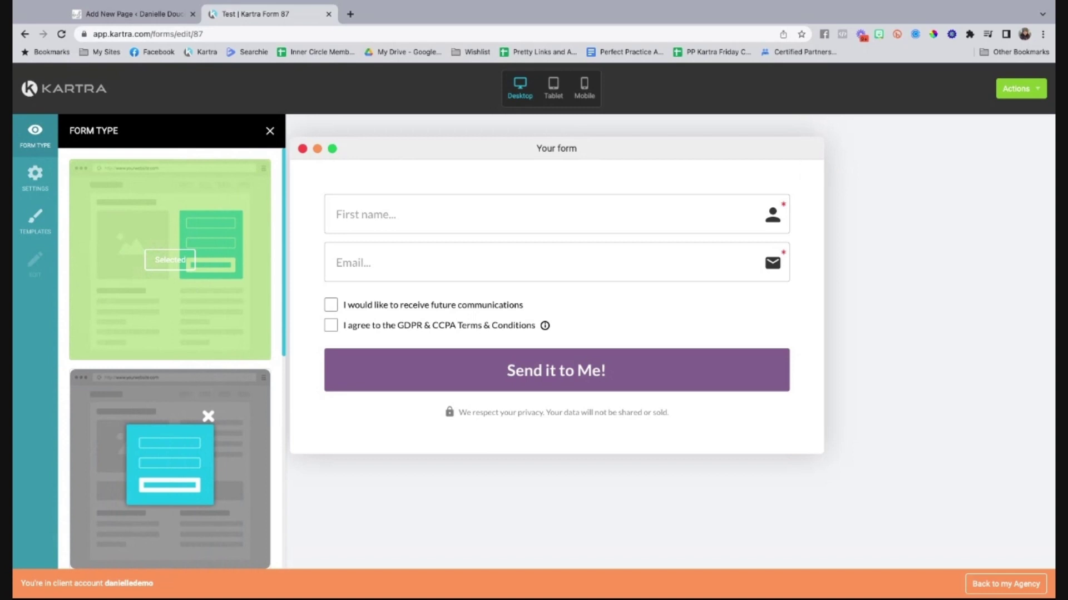
{"action": "scroll", "coordinate": [169, 356], "scroll_direction": "down", "scroll_amount": 2}
{"action": "left_click", "coordinate": [146, 367]}
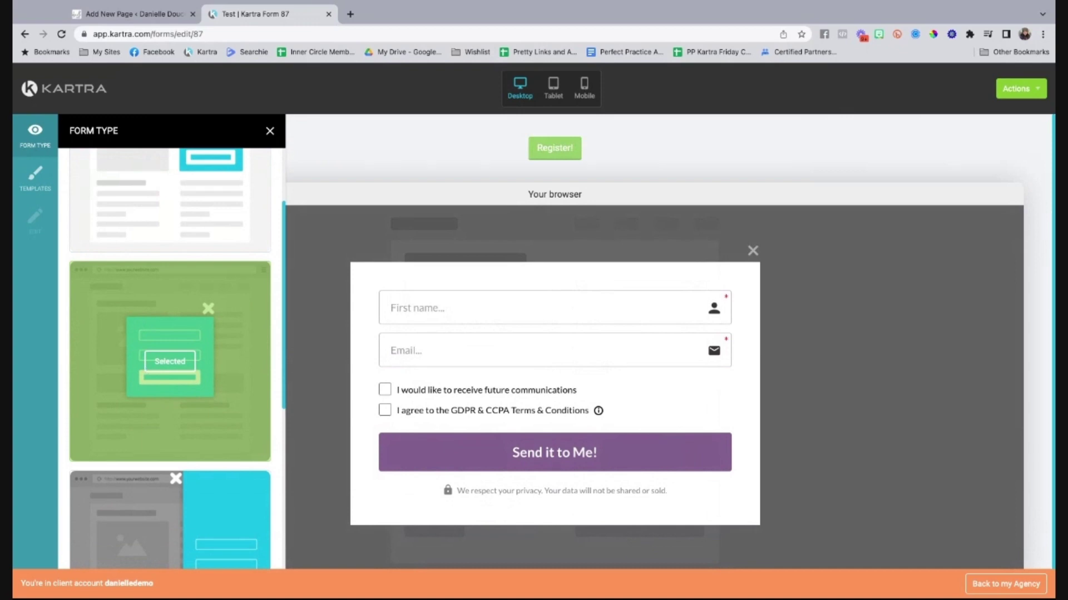
Make the Register! trigger button purple and Extra large.
{"action": "mouse_move", "coordinate": [538, 150]}
{"action": "left_click", "coordinate": [538, 149]}
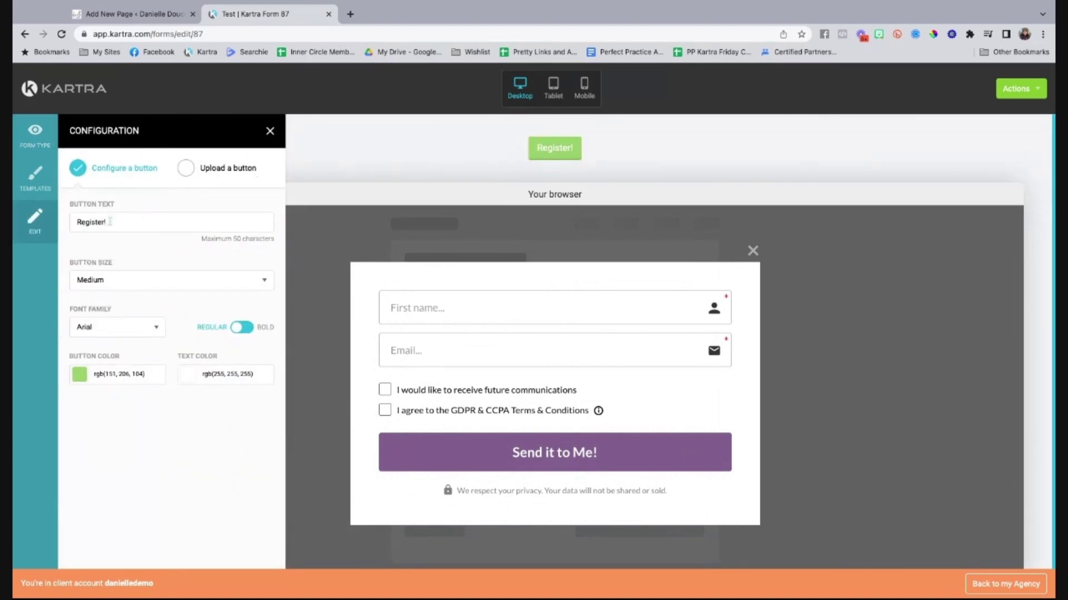
{"action": "left_click", "coordinate": [109, 373]}
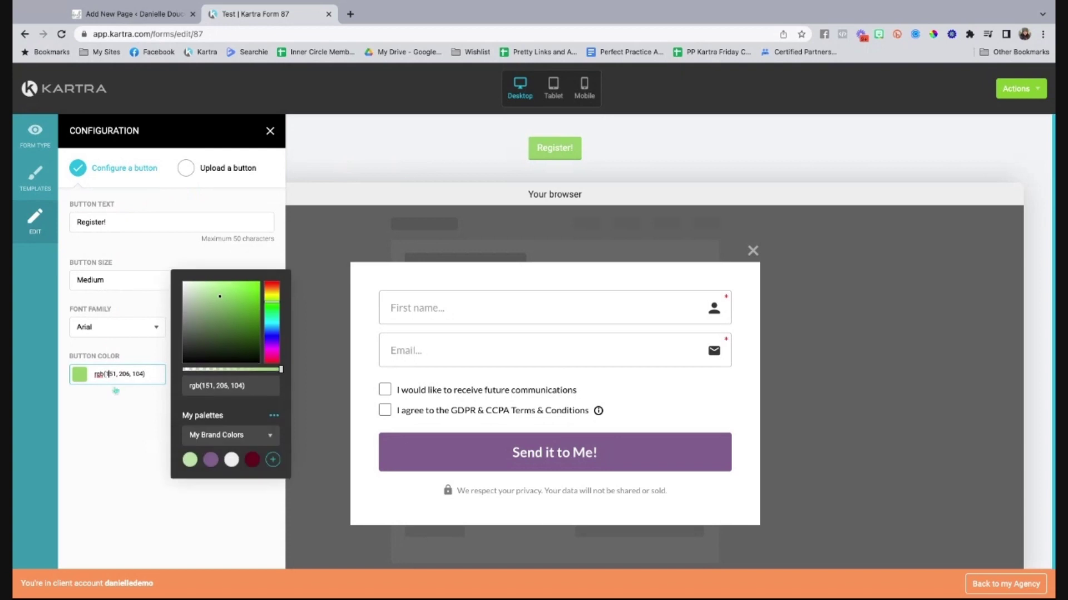
{"action": "left_click", "coordinate": [211, 459]}
{"action": "left_click", "coordinate": [124, 444]}
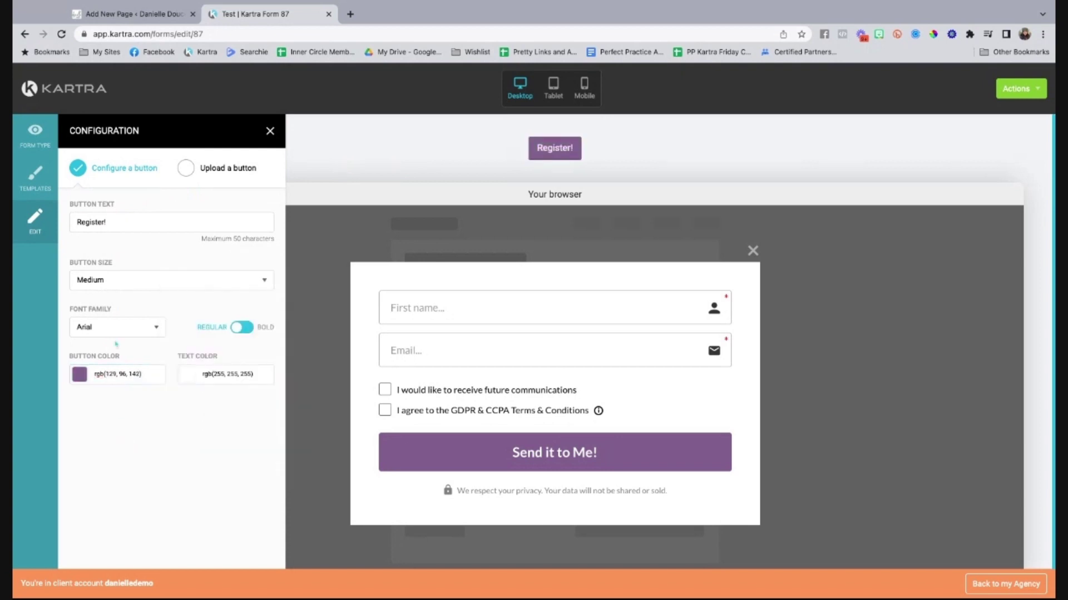
{"action": "left_click", "coordinate": [131, 279]}
{"action": "left_click", "coordinate": [111, 368]}
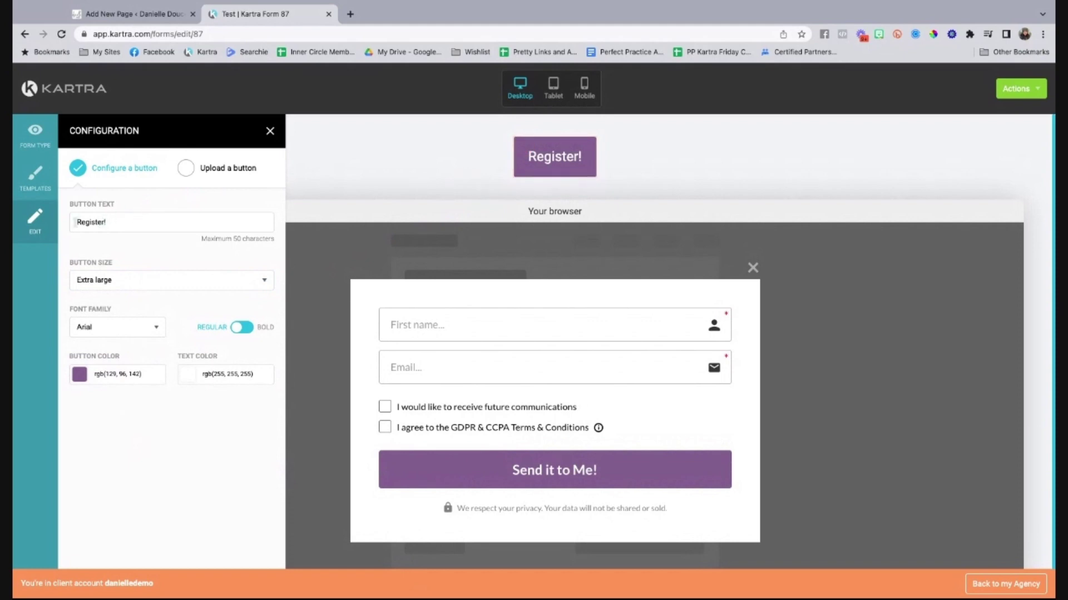
Change the trigger button text to 'Click Here to Register!'.
{"action": "triple_click", "coordinate": [75, 222]}
{"action": "left_click", "coordinate": [78, 222]}
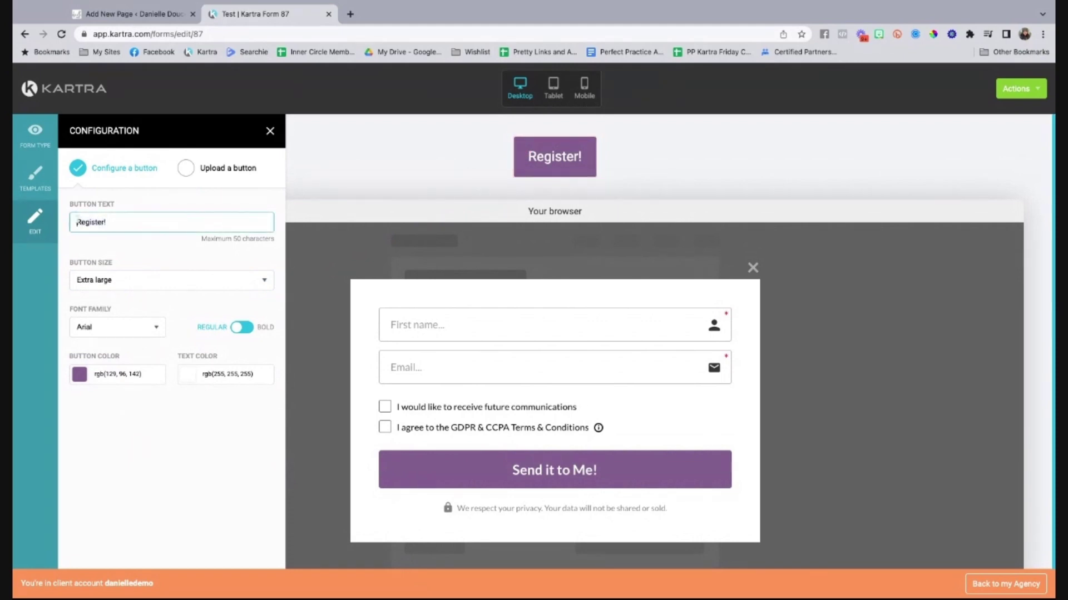
{"action": "type", "text": "Clock"}
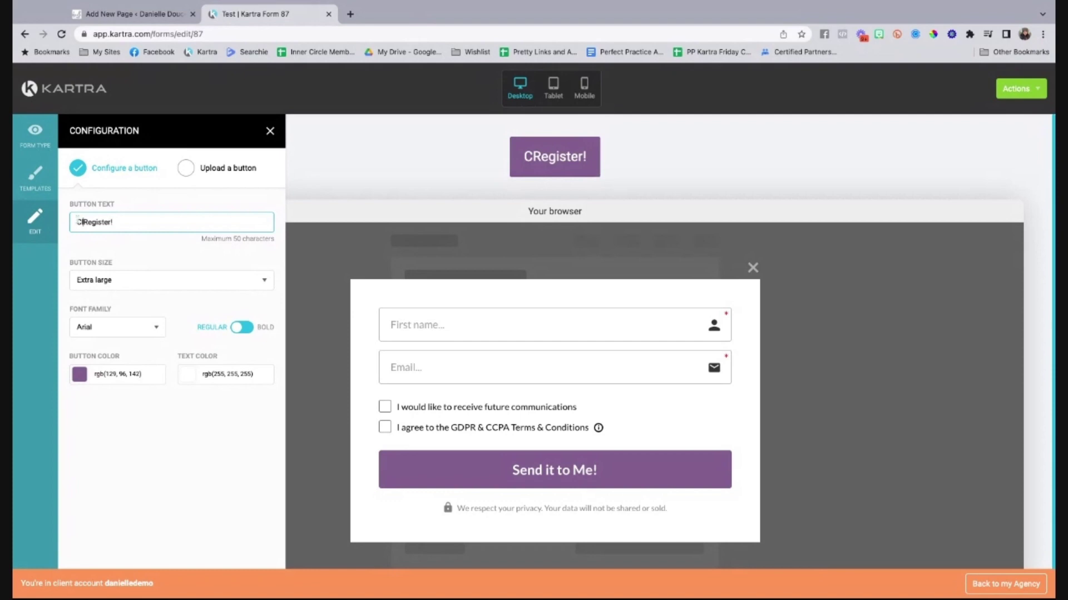
{"action": "key", "text": "BackSpace"}
{"action": "key", "text": "BackSpace"}
{"action": "key", "text": "BackSpace"}
{"action": "key", "text": "BackSpace"}
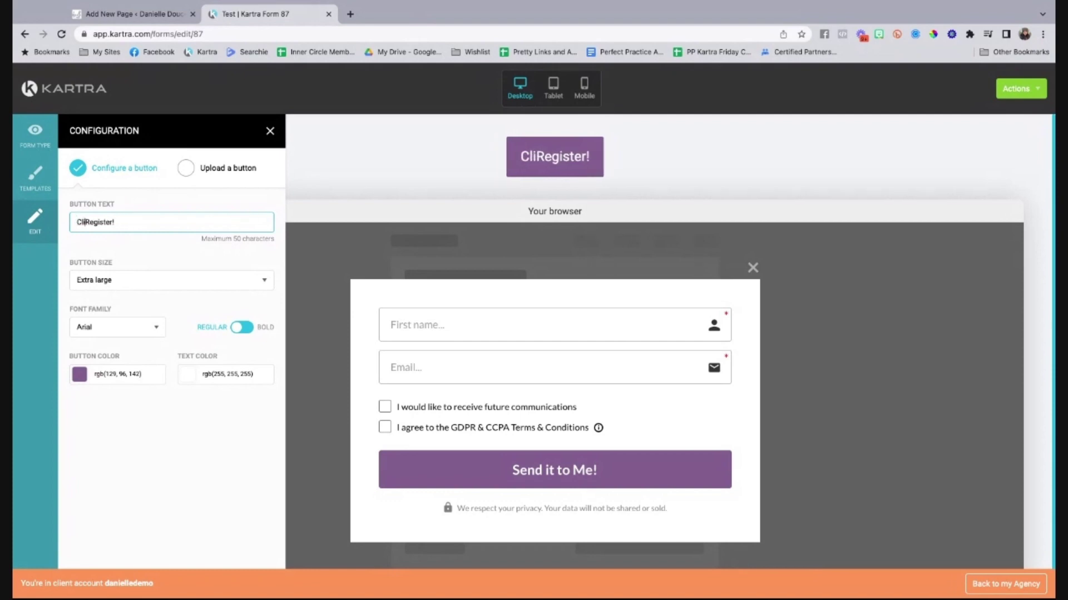
{"action": "type", "text": "ick Here to"}
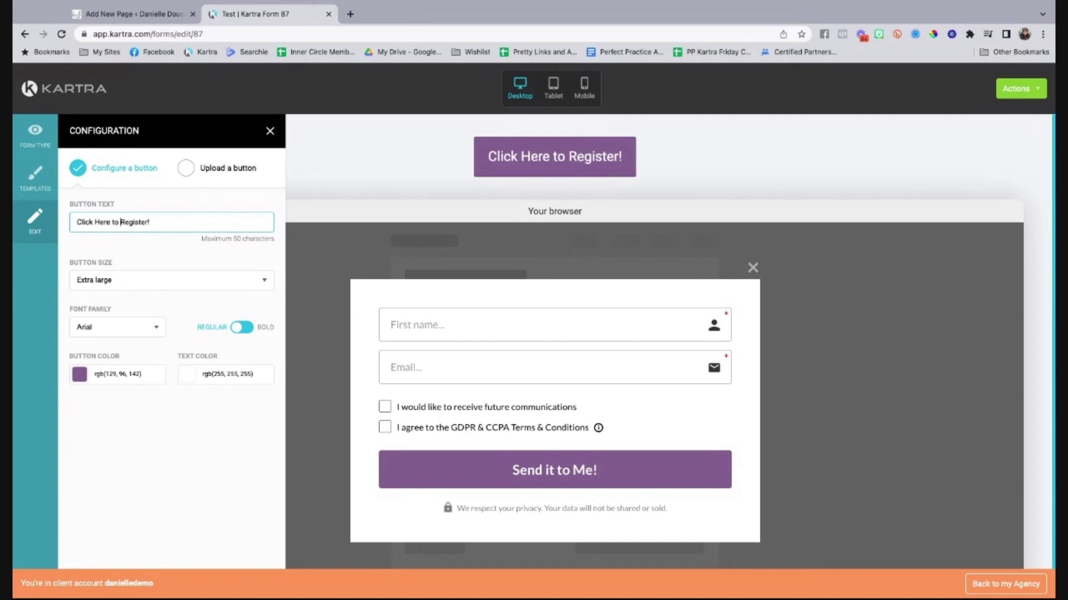
Compare the uploaded SIGN UP! image, keep the configured purple text button, and close settings.
{"action": "left_click", "coordinate": [187, 169]}
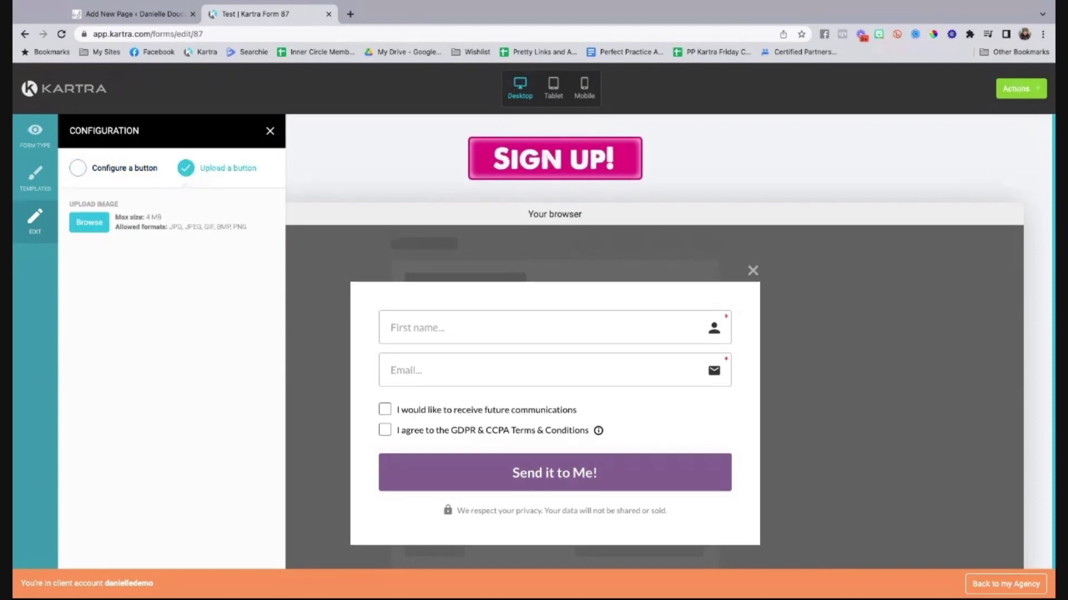
{"action": "mouse_move", "coordinate": [528, 158]}
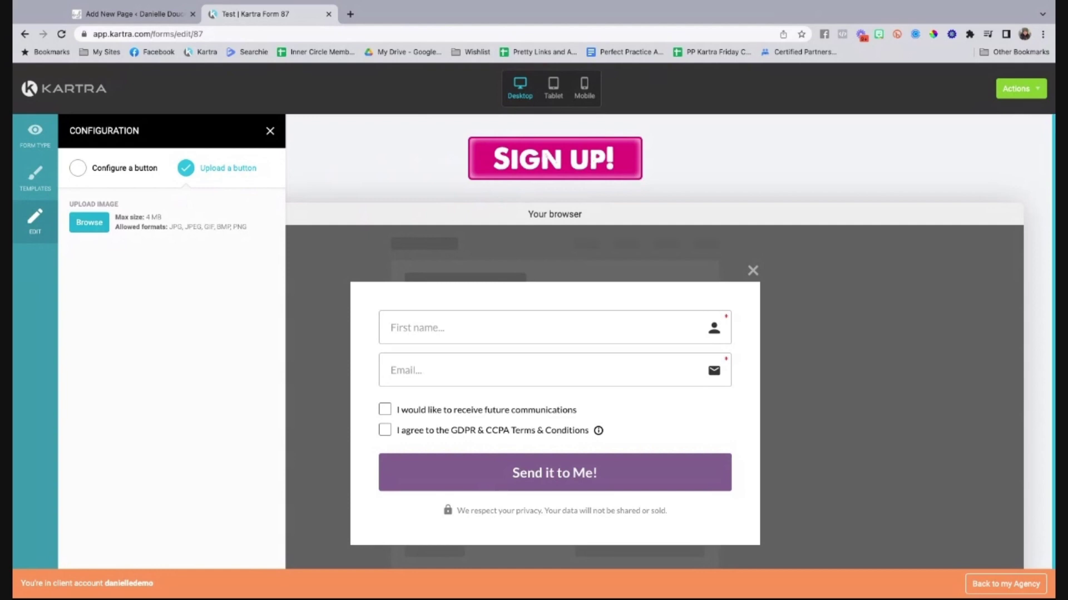
{"action": "left_click", "coordinate": [77, 168]}
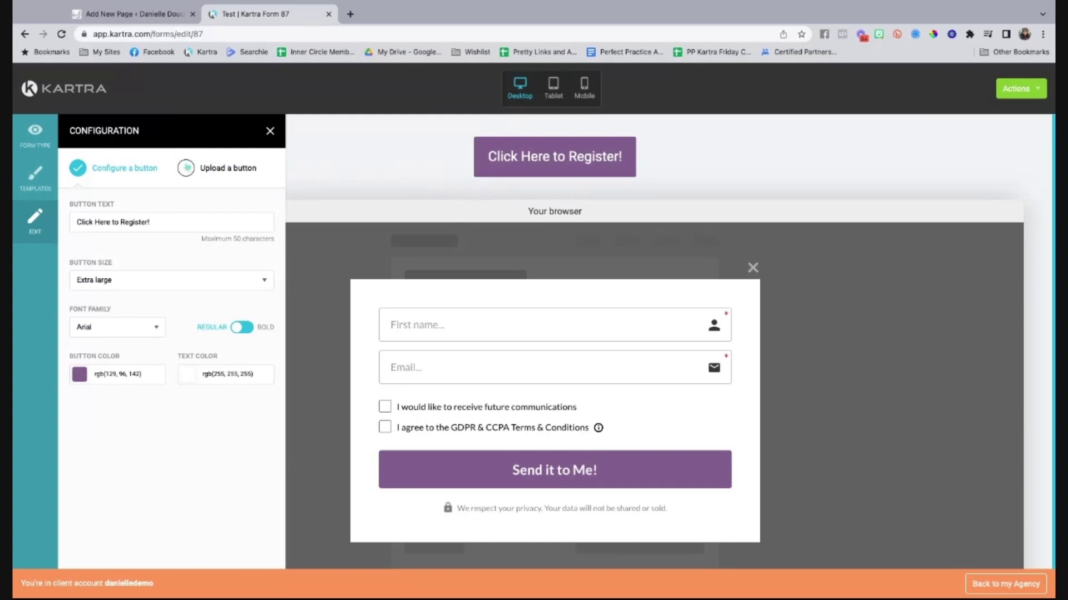
{"action": "left_click", "coordinate": [186, 168]}
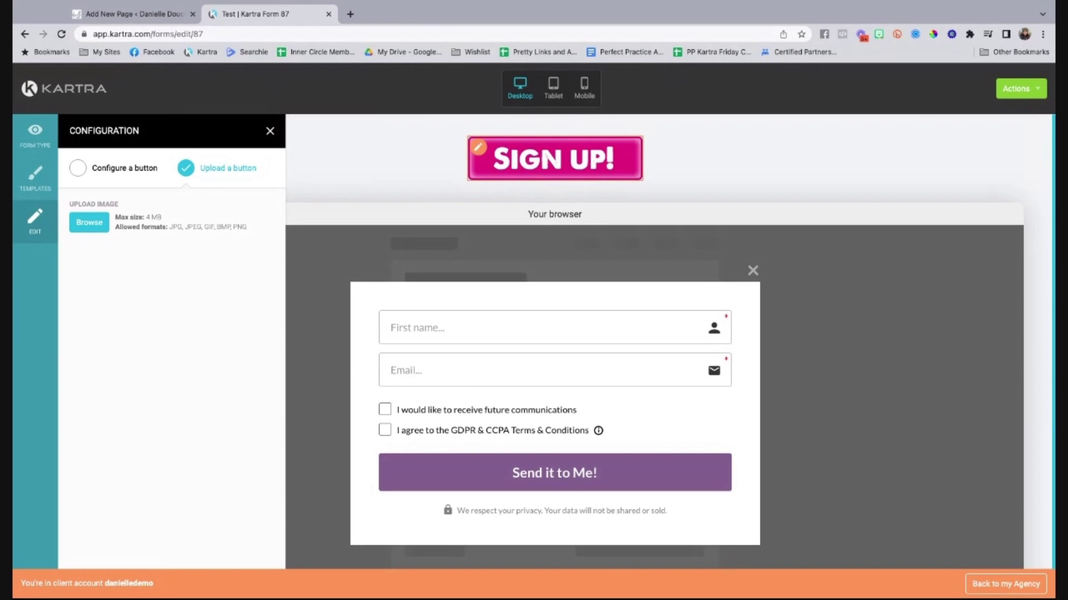
{"action": "left_click", "coordinate": [78, 170]}
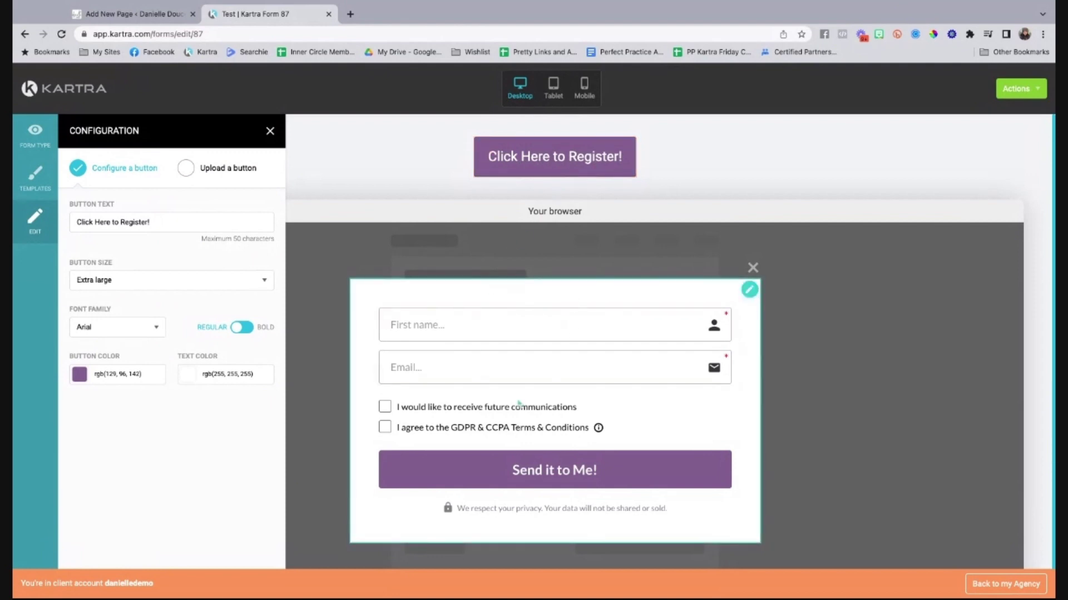
{"action": "left_click", "coordinate": [271, 132]}
Try the split-screen form type, then settle on the bottom-right slide-in type.
{"action": "left_click", "coordinate": [35, 132]}
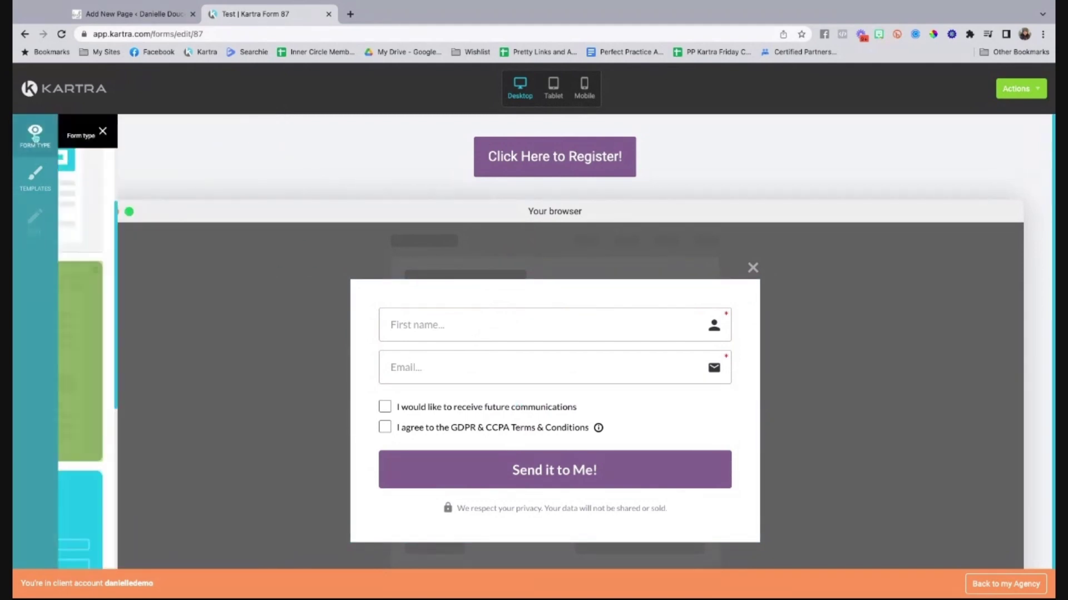
{"action": "scroll", "coordinate": [184, 312], "scroll_direction": "down", "scroll_amount": 4}
{"action": "left_click", "coordinate": [172, 331]}
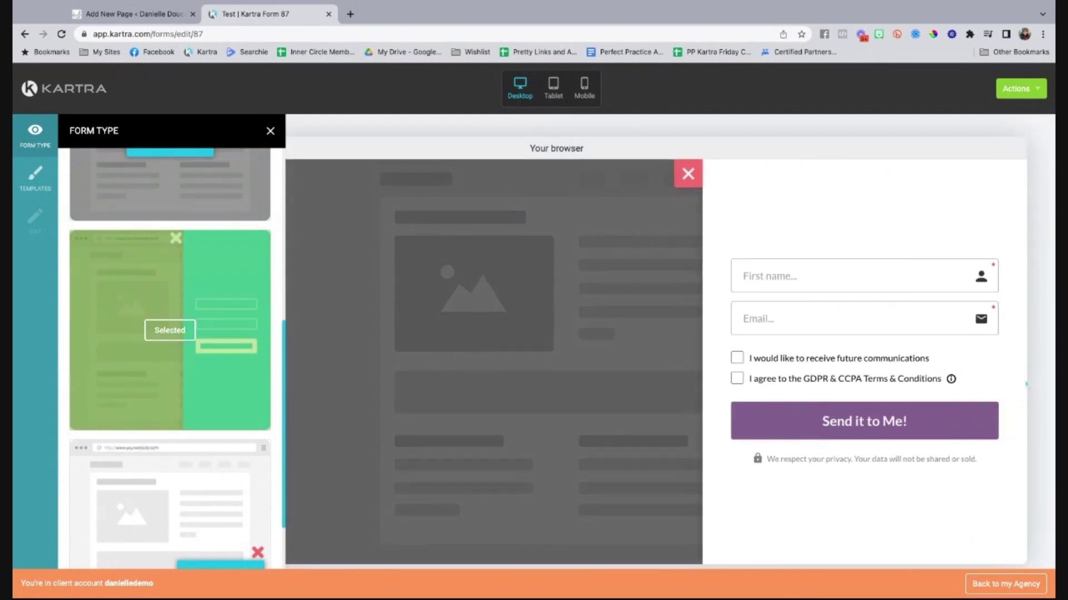
{"action": "mouse_move", "coordinate": [1017, 384]}
{"action": "scroll", "coordinate": [162, 370], "scroll_direction": "down", "scroll_amount": 3}
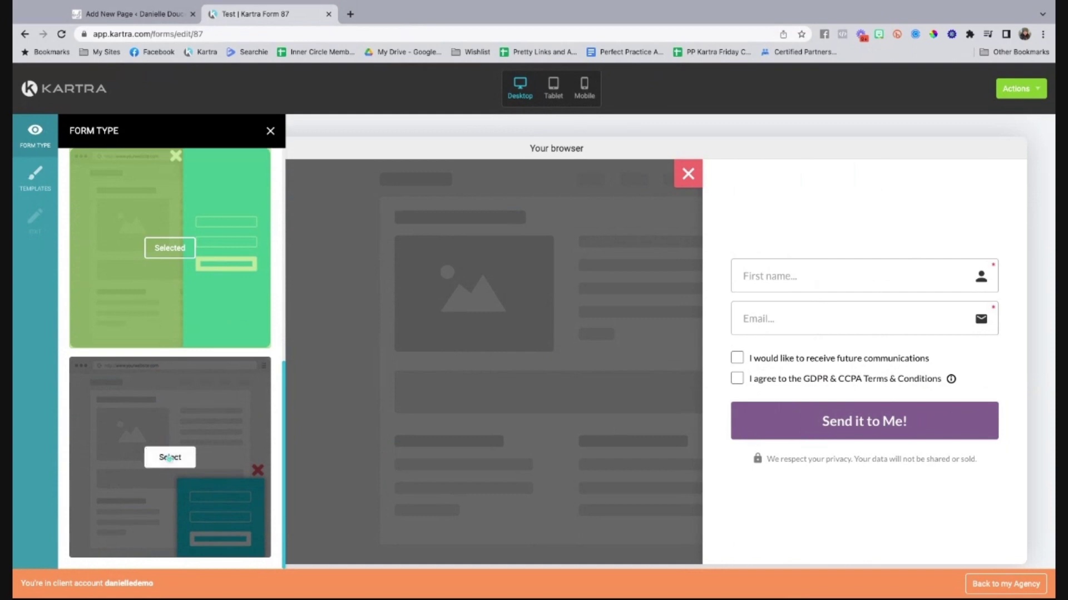
{"action": "left_click", "coordinate": [169, 455]}
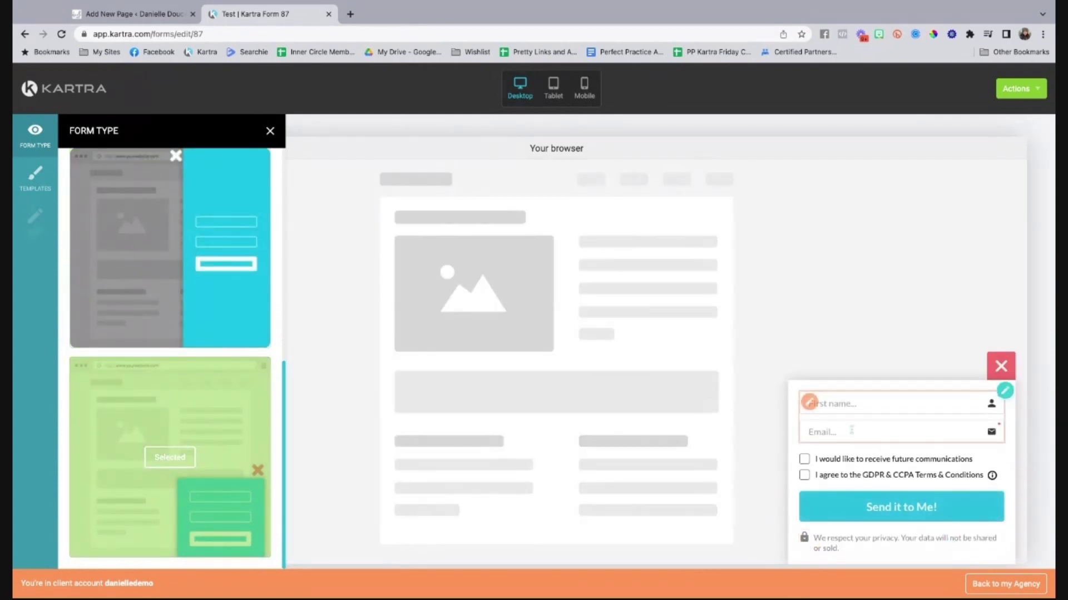
{"action": "scroll", "coordinate": [167, 389], "scroll_direction": "up", "scroll_amount": 5}
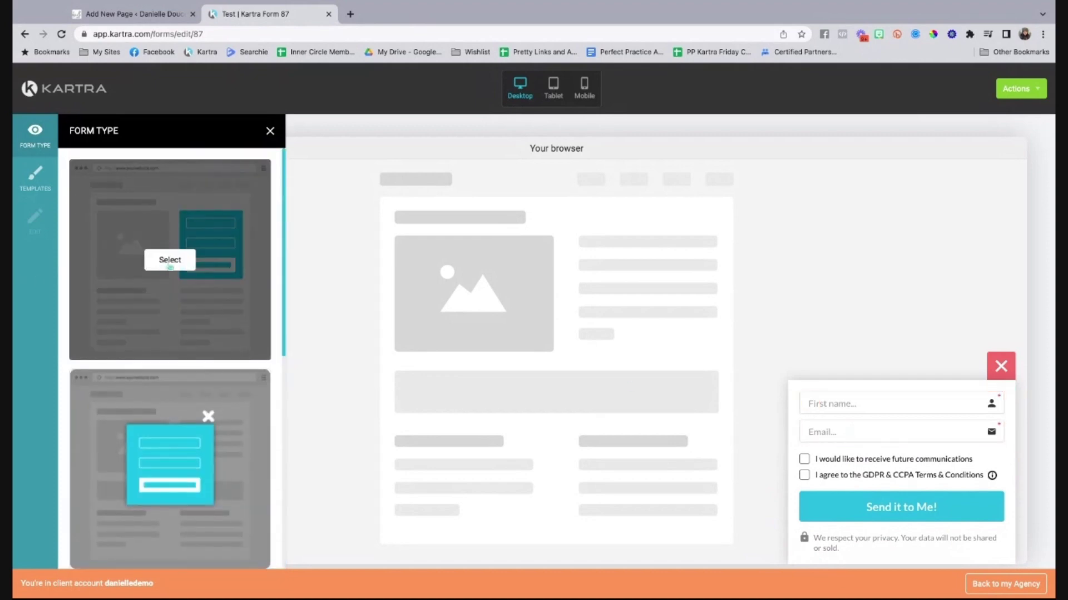
Browse the Opt-in Themes gallery down and back to the top.
{"action": "left_click", "coordinate": [34, 179]}
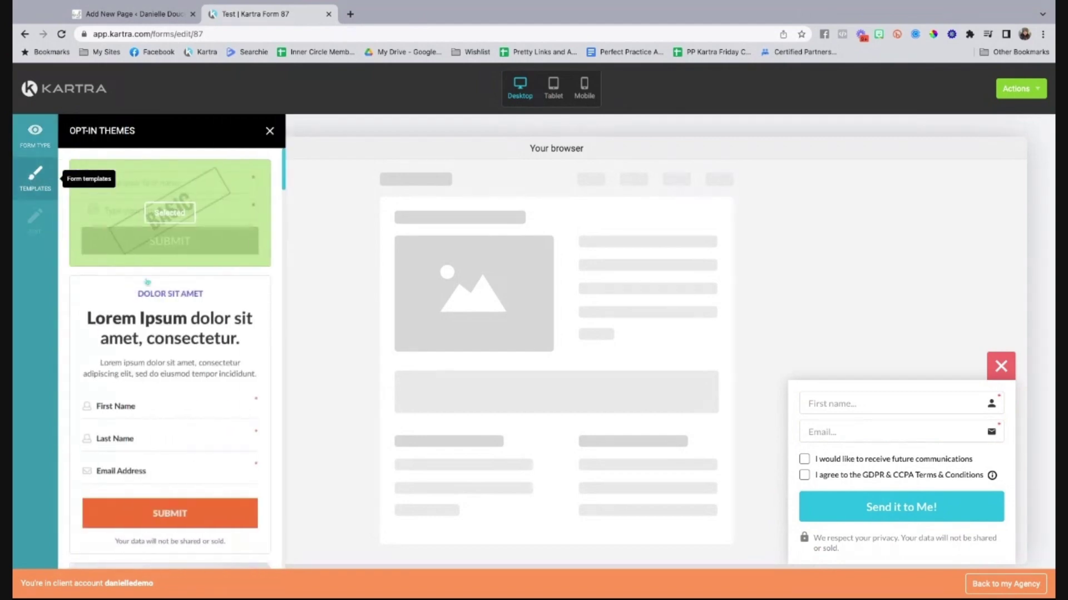
{"action": "scroll", "coordinate": [164, 320], "scroll_direction": "down", "scroll_amount": 10}
{"action": "scroll", "coordinate": [164, 320], "scroll_direction": "down", "scroll_amount": 10}
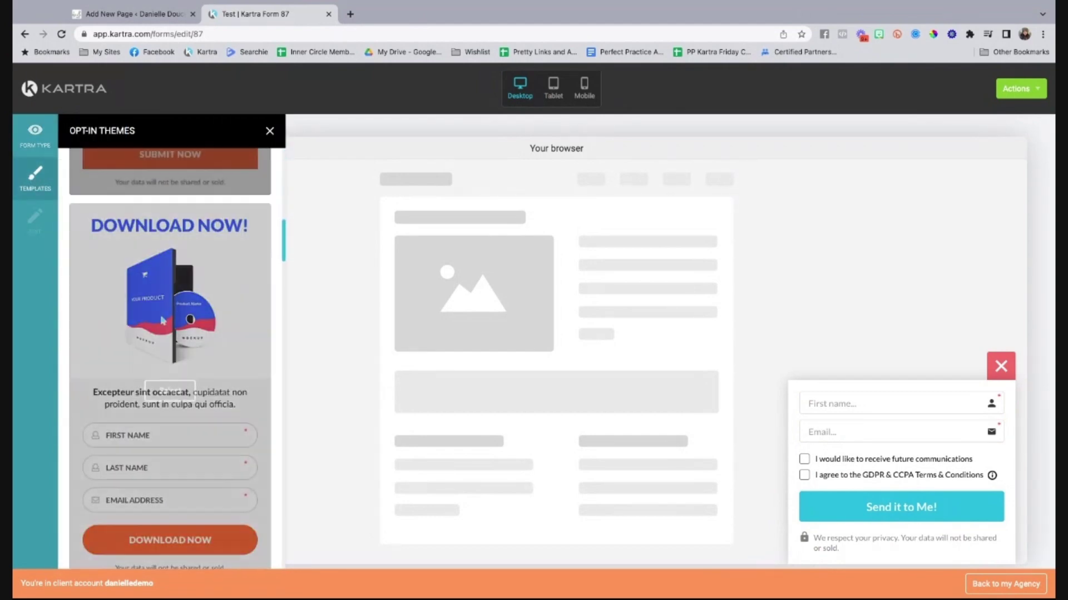
{"action": "scroll", "coordinate": [164, 320], "scroll_direction": "down", "scroll_amount": 10}
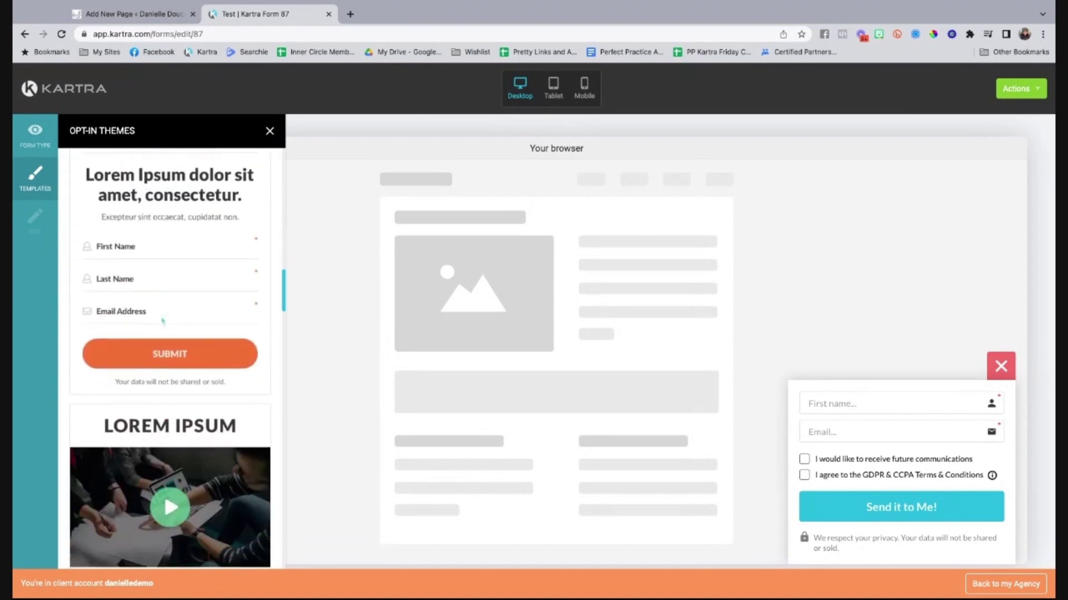
{"action": "scroll", "coordinate": [165, 319], "scroll_direction": "down", "scroll_amount": 6}
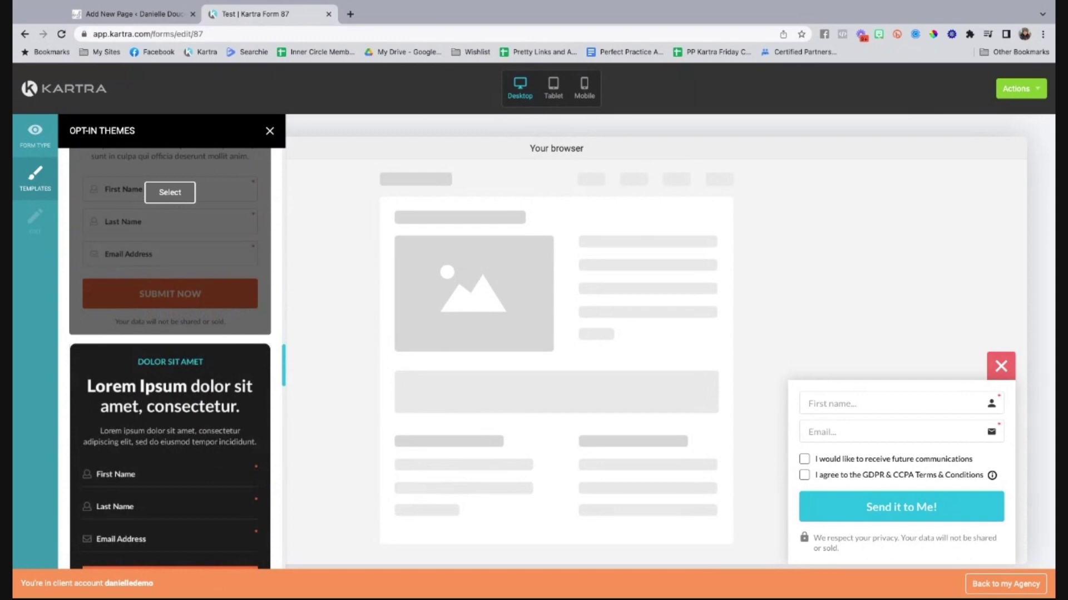
{"action": "scroll", "coordinate": [165, 319], "scroll_direction": "up", "scroll_amount": 15}
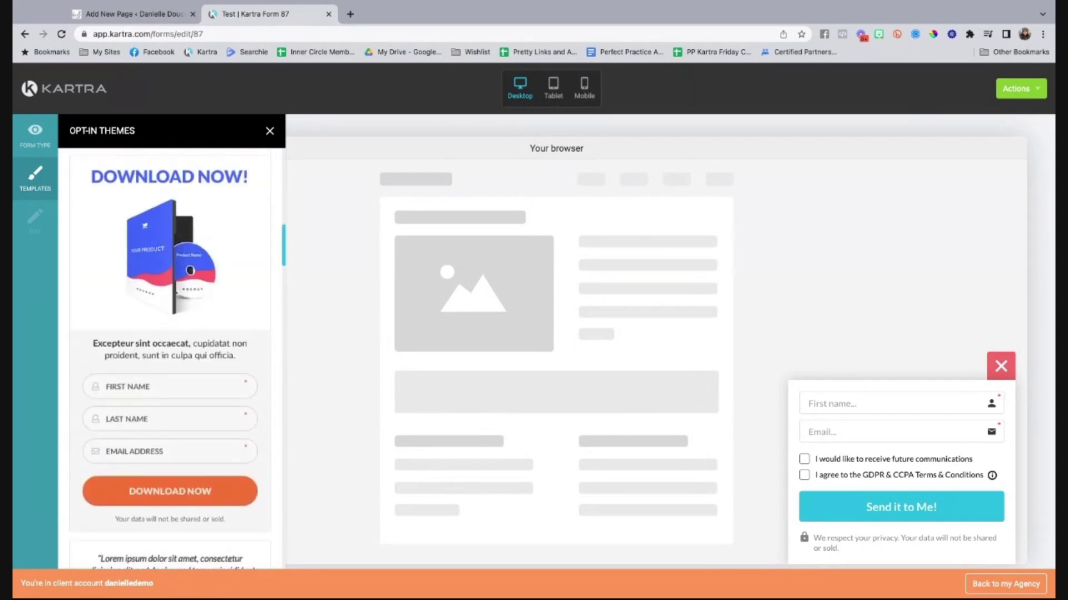
{"action": "scroll", "coordinate": [165, 318], "scroll_direction": "up", "scroll_amount": 5}
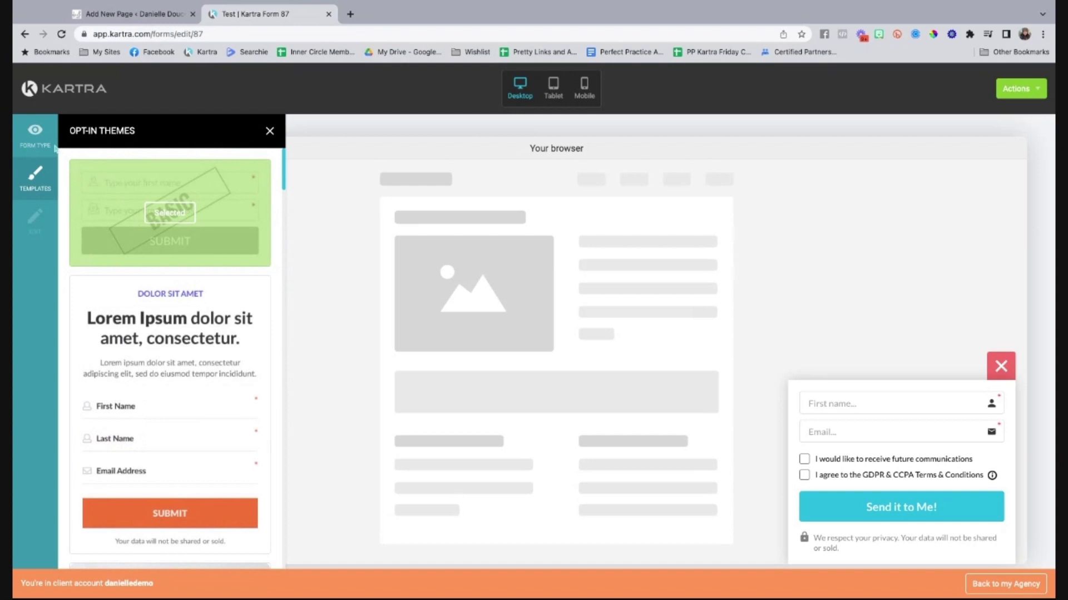
Change the form type to an embedded in-page form.
{"action": "left_click", "coordinate": [26, 132]}
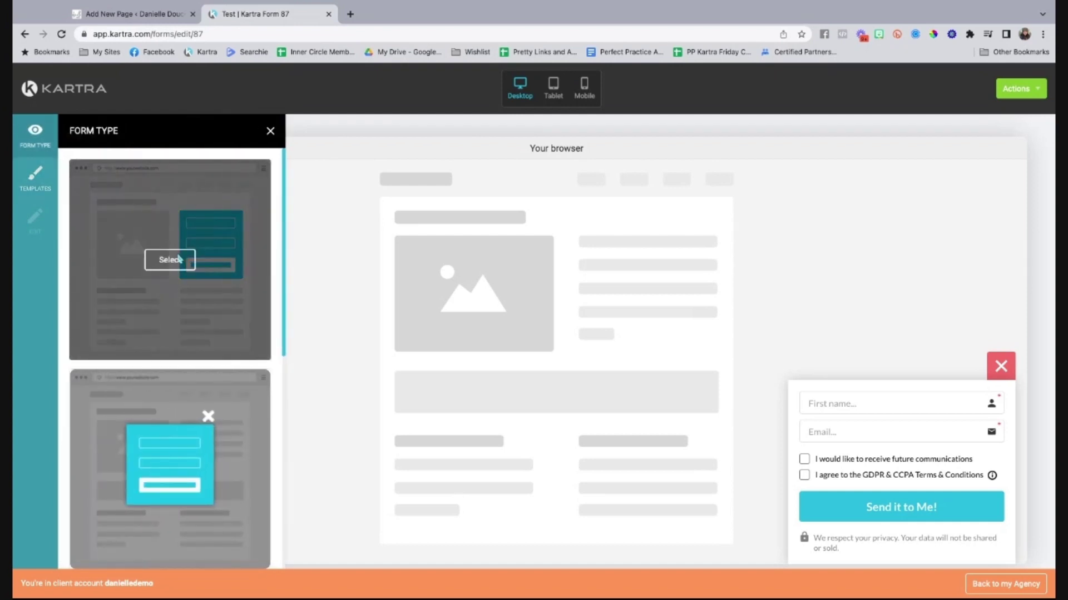
{"action": "left_click", "coordinate": [177, 260]}
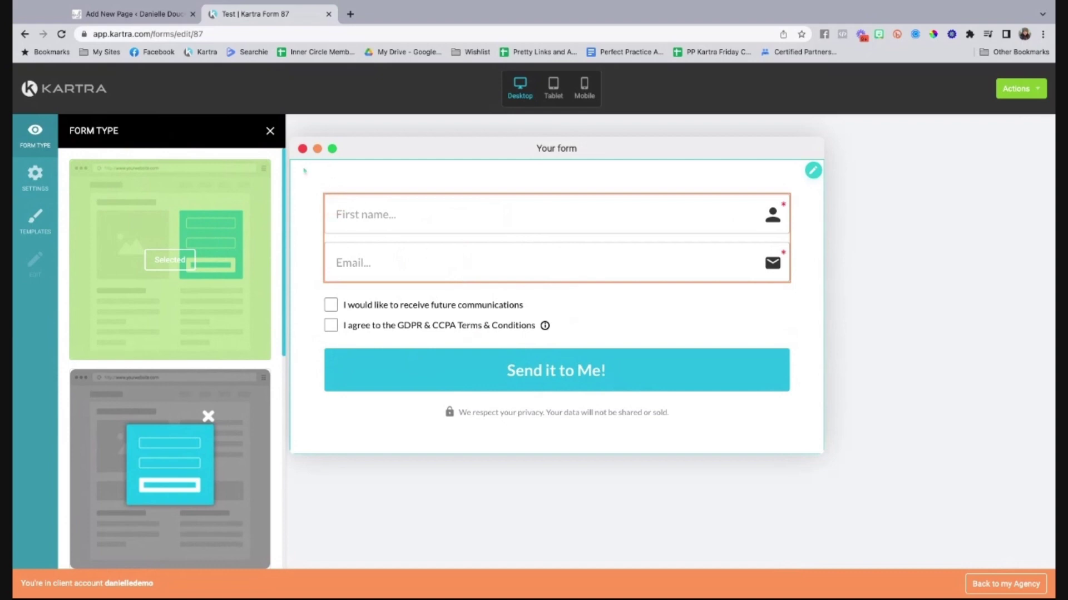
{"action": "left_click", "coordinate": [270, 132]}
Save and exit the builder, then save the design step and continue to finish.
{"action": "left_click", "coordinate": [1017, 88]}
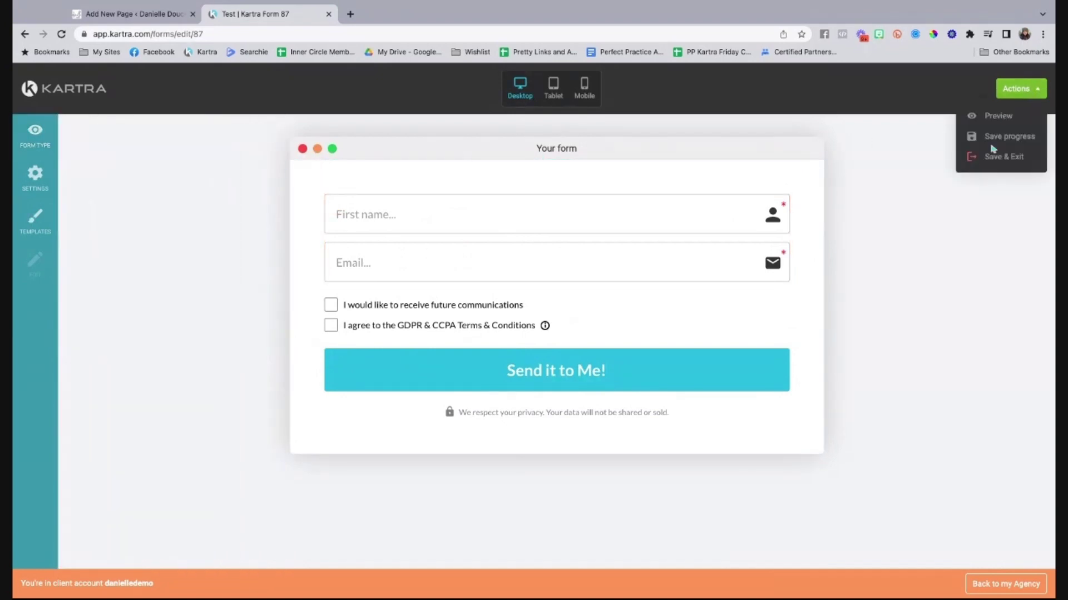
{"action": "left_click", "coordinate": [996, 156]}
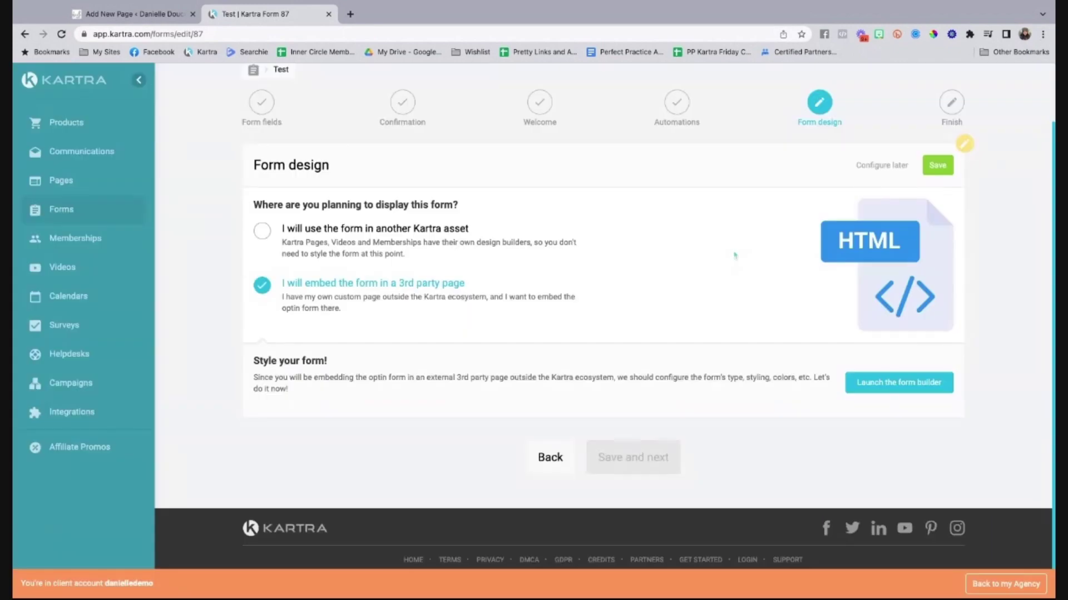
{"action": "left_click", "coordinate": [949, 166]}
{"action": "left_click", "coordinate": [664, 338]}
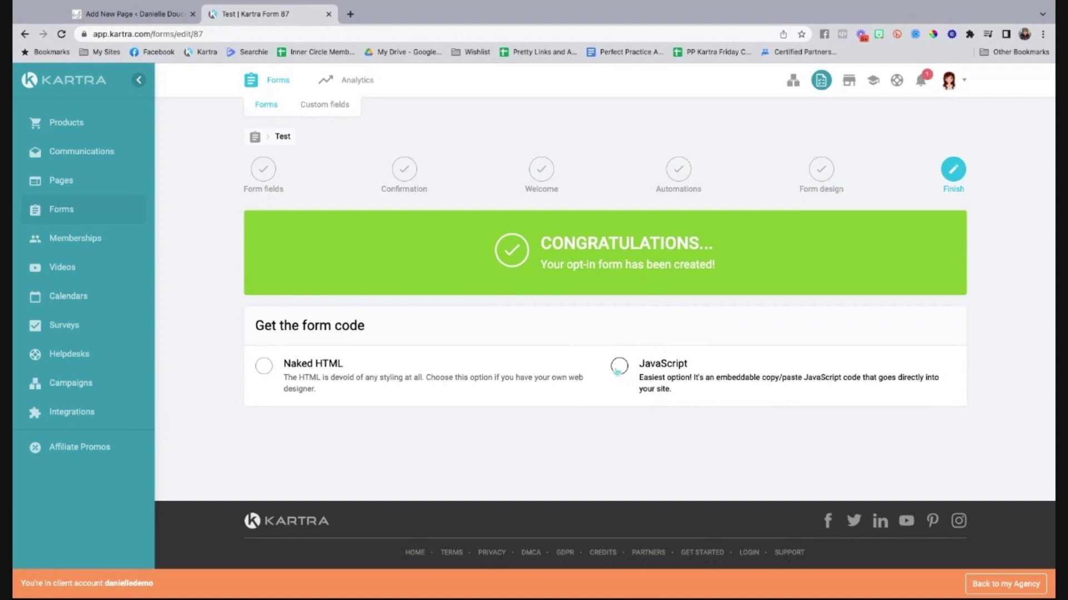
Copy the form's JavaScript embed code and return to the WordPress Add New Page tab.
{"action": "left_click", "coordinate": [617, 368]}
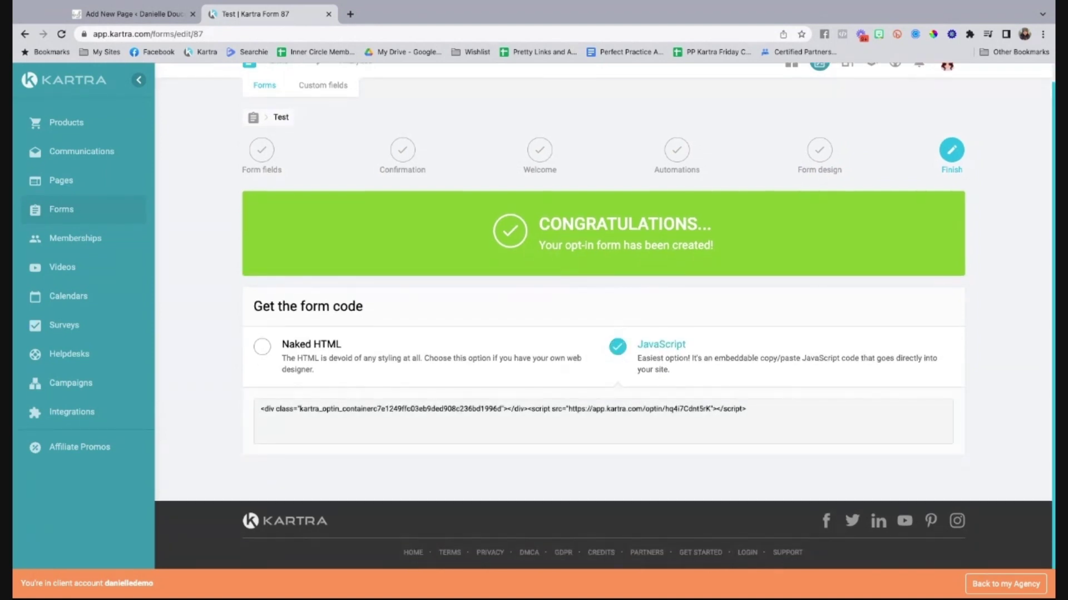
{"action": "left_click_drag", "start_coordinate": [765, 417], "coordinate": [269, 411]}
{"action": "key", "text": "super+c"}
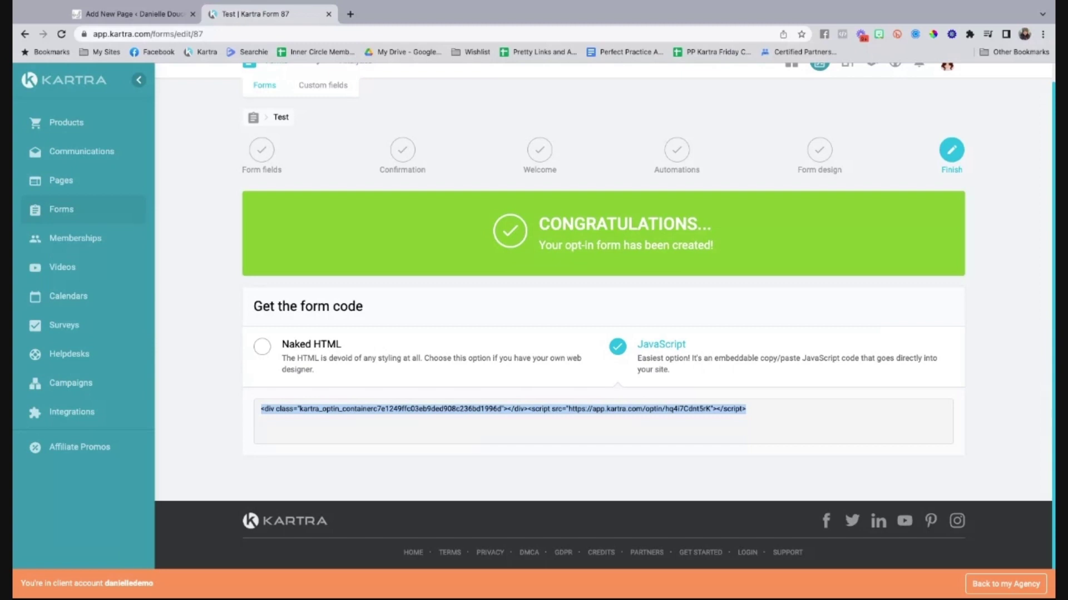
{"action": "left_click", "coordinate": [145, 16]}
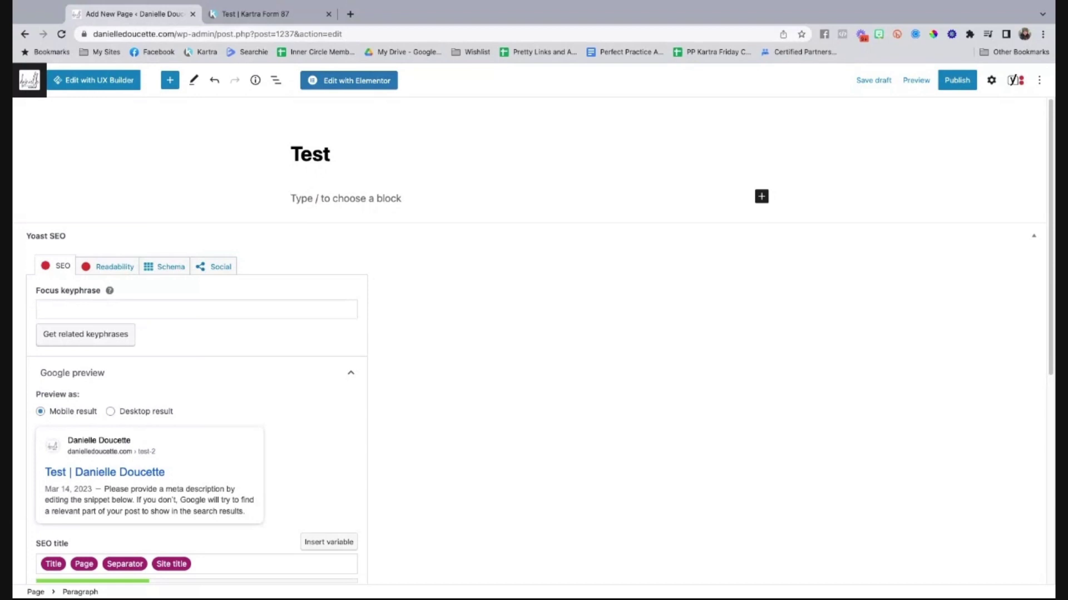
Paste the Kartra embed code into a new Custom HTML block and preview the opt-in form.
{"action": "left_click", "coordinate": [761, 197]}
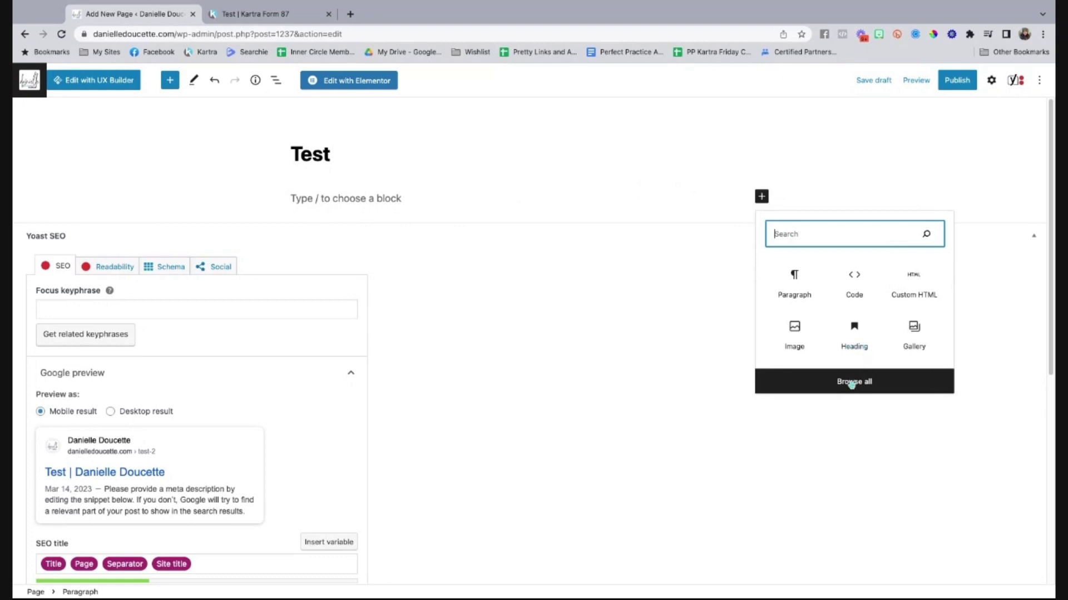
{"action": "left_click", "coordinate": [912, 282]}
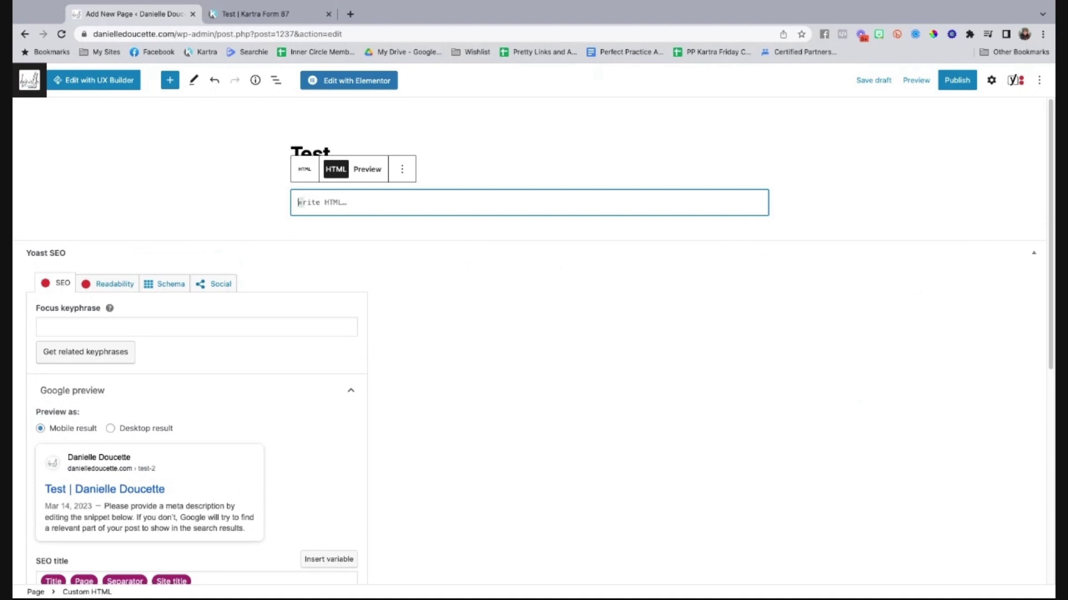
{"action": "key", "text": "super+v"}
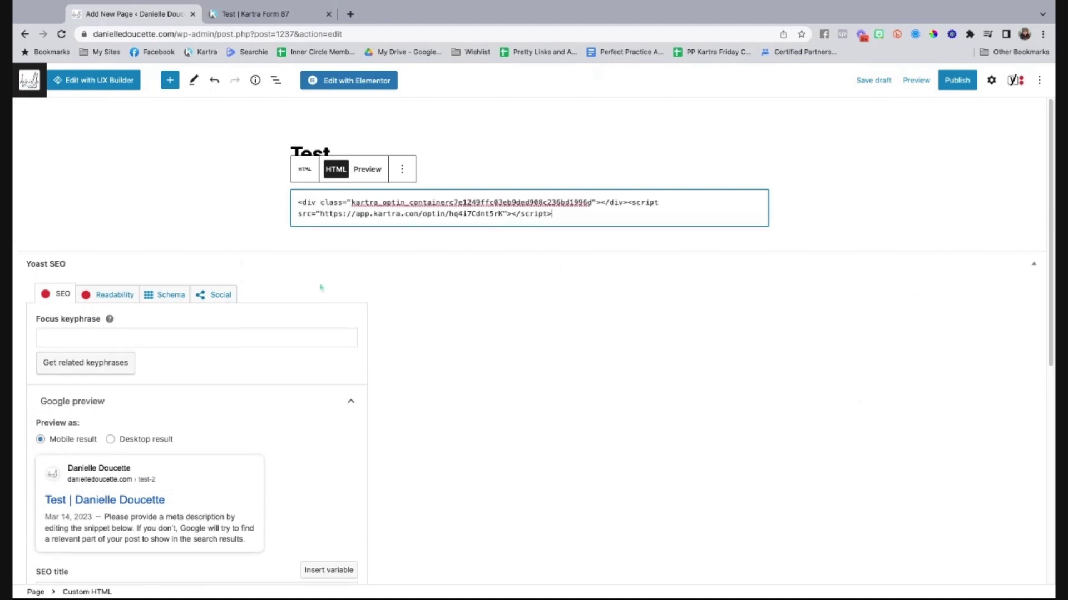
{"action": "left_click", "coordinate": [371, 168]}
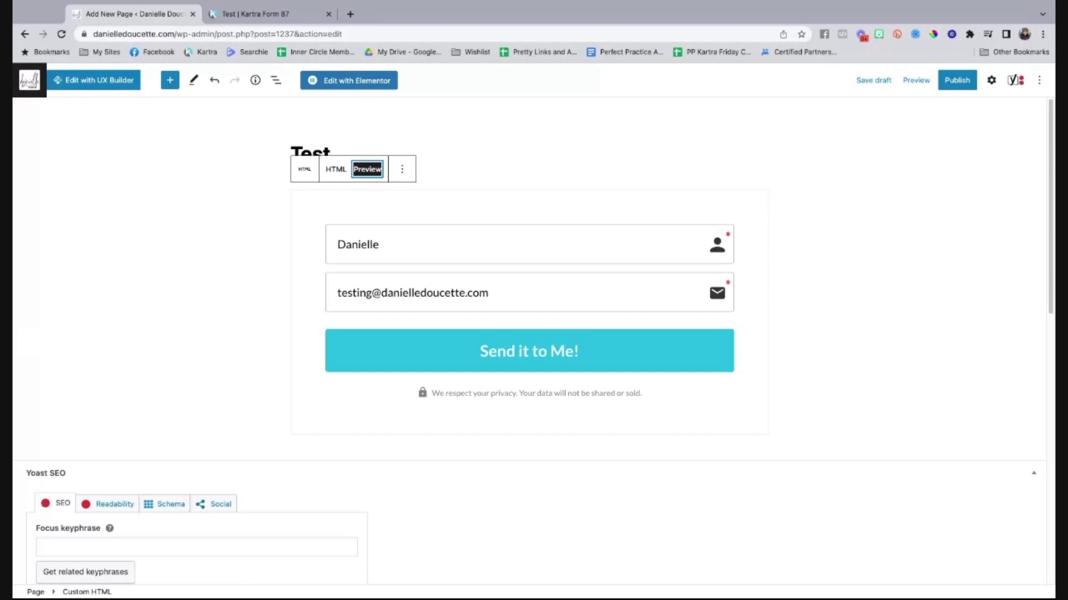
Save the page as a draft and preview it in a new tab.
{"action": "left_click", "coordinate": [916, 81]}
{"action": "left_click", "coordinate": [918, 82]}
{"action": "left_click", "coordinate": [872, 186]}
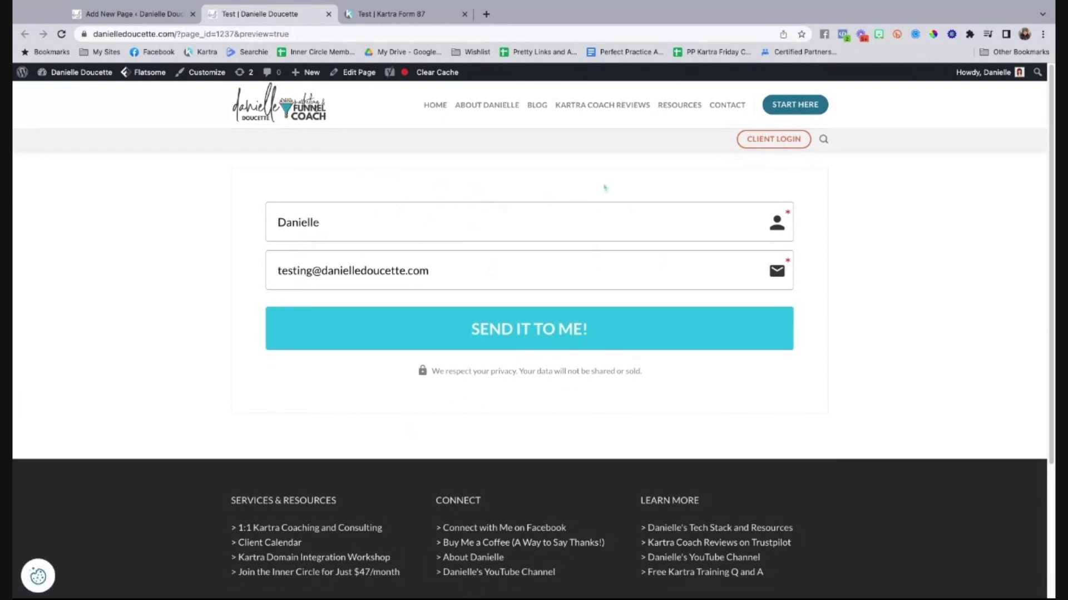
Go to the site's Contact page and look over its embedded message form.
{"action": "left_click", "coordinate": [723, 107]}
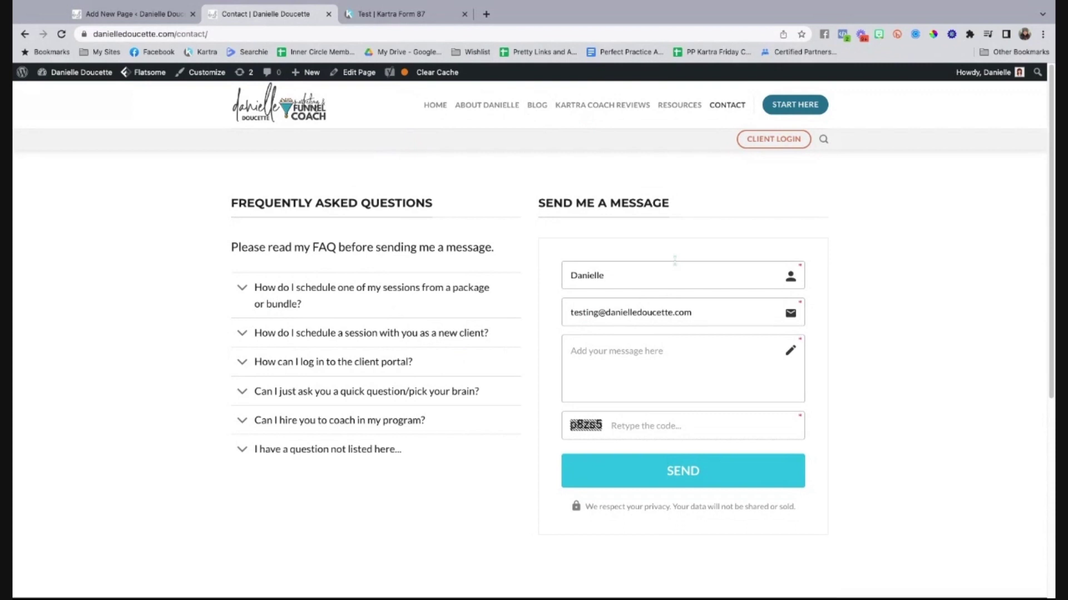
{"action": "scroll", "coordinate": [692, 442], "scroll_direction": "down", "scroll_amount": 2}
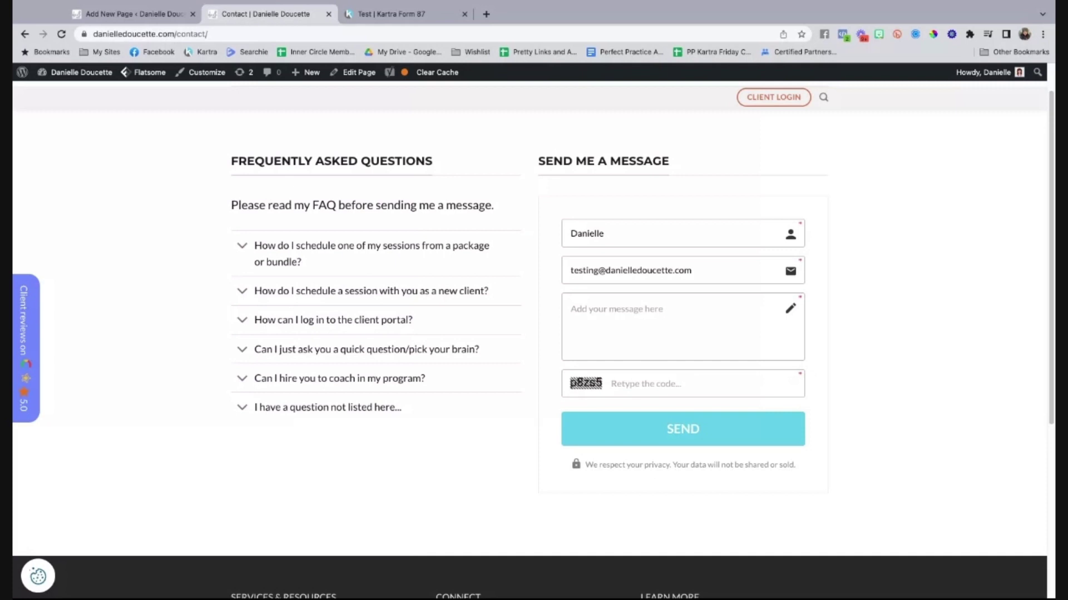
{"action": "scroll", "coordinate": [534, 333], "scroll_direction": "up", "scroll_amount": 1}
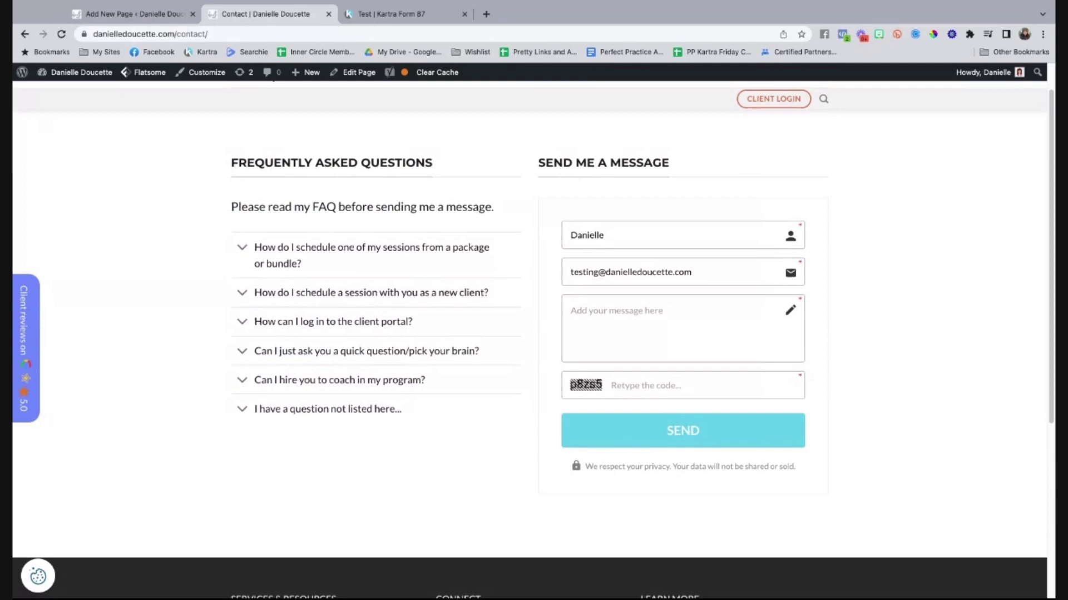
{"action": "scroll", "coordinate": [566, 253], "scroll_direction": "up", "scroll_amount": 2}
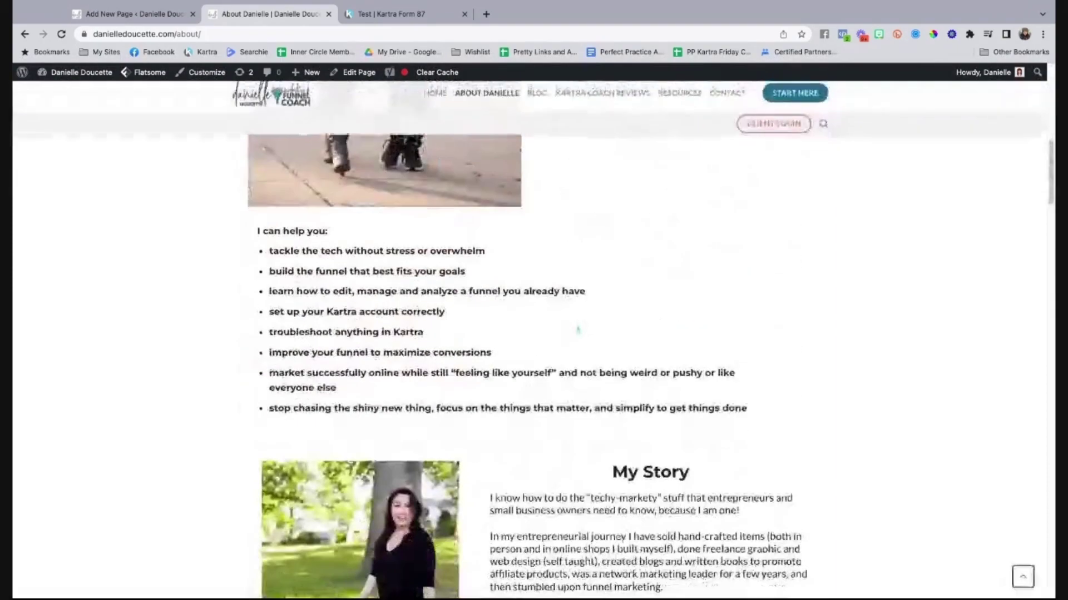
Scroll down the About page and follow the link about working with the coach.
{"action": "scroll", "coordinate": [531, 340], "scroll_direction": "down", "scroll_amount": 20}
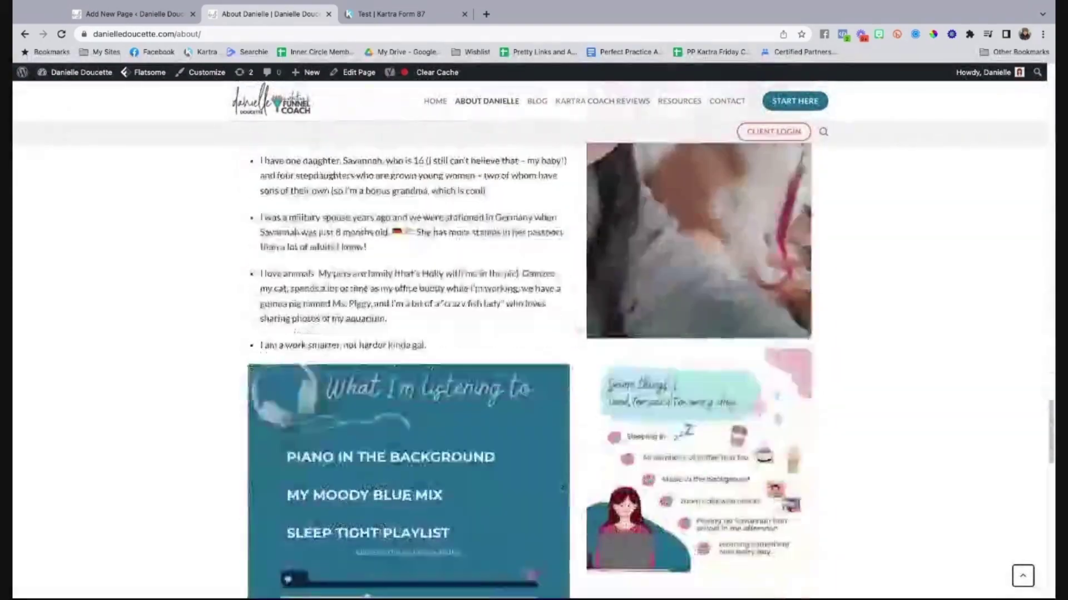
{"action": "scroll", "coordinate": [583, 329], "scroll_direction": "down", "scroll_amount": 10}
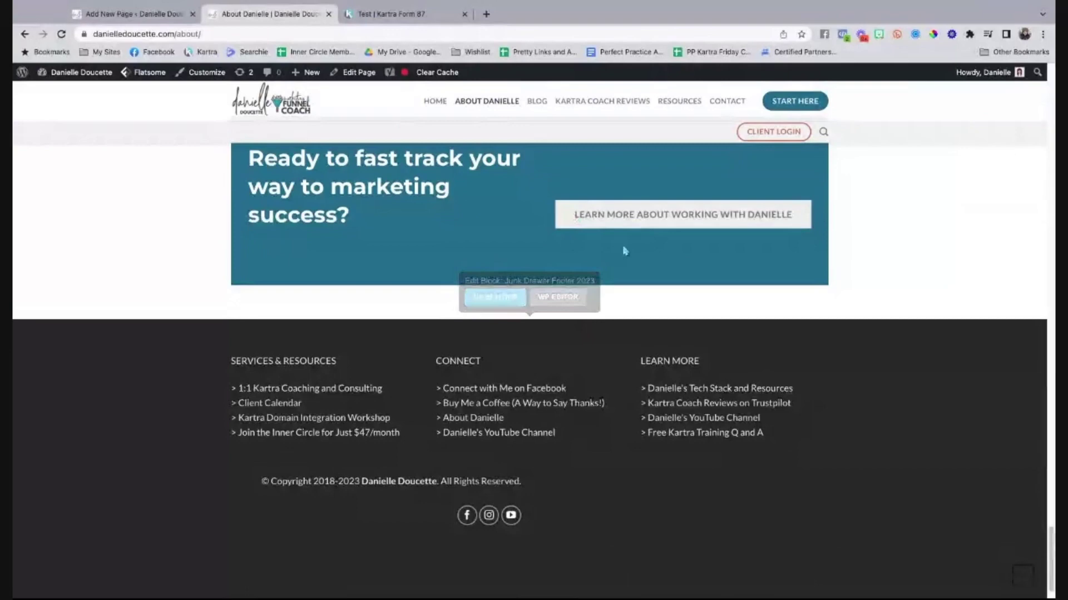
{"action": "left_click", "coordinate": [613, 226]}
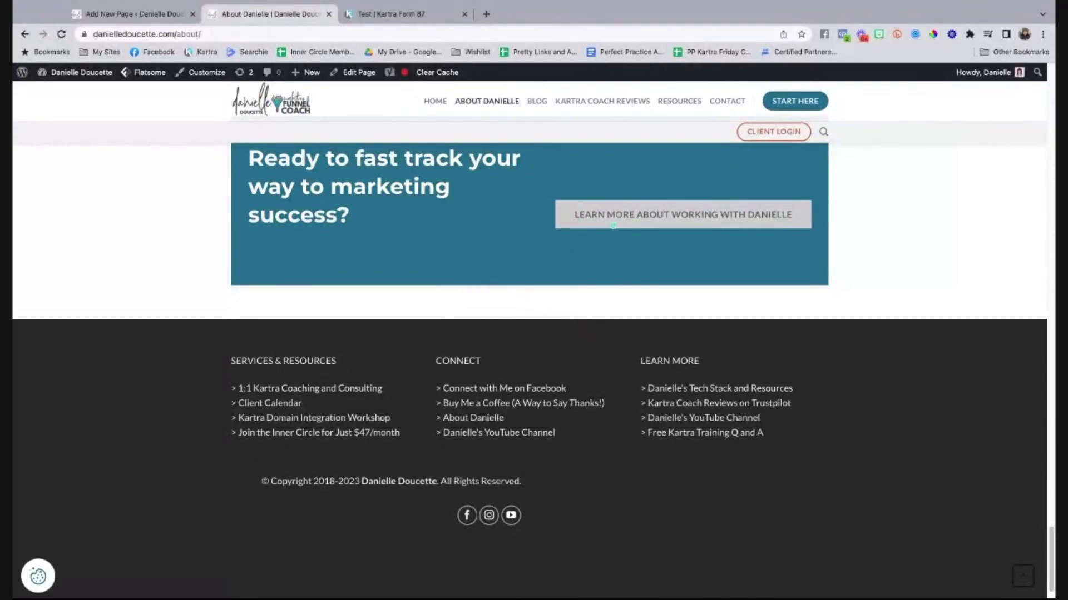